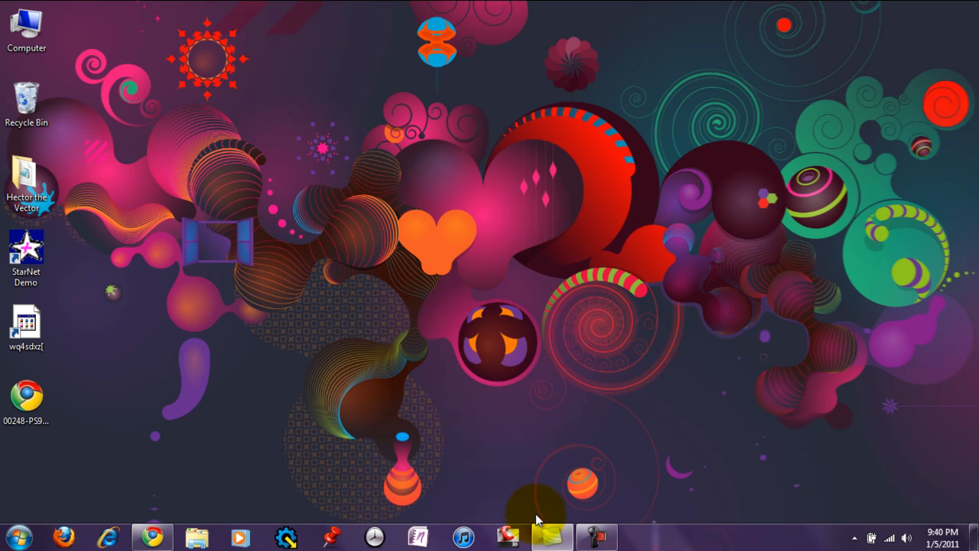
Launch AutoCAD Civil 3D 2011 and continue opening the default drawing template despite the non-educational product warning.
left_click(509, 538)
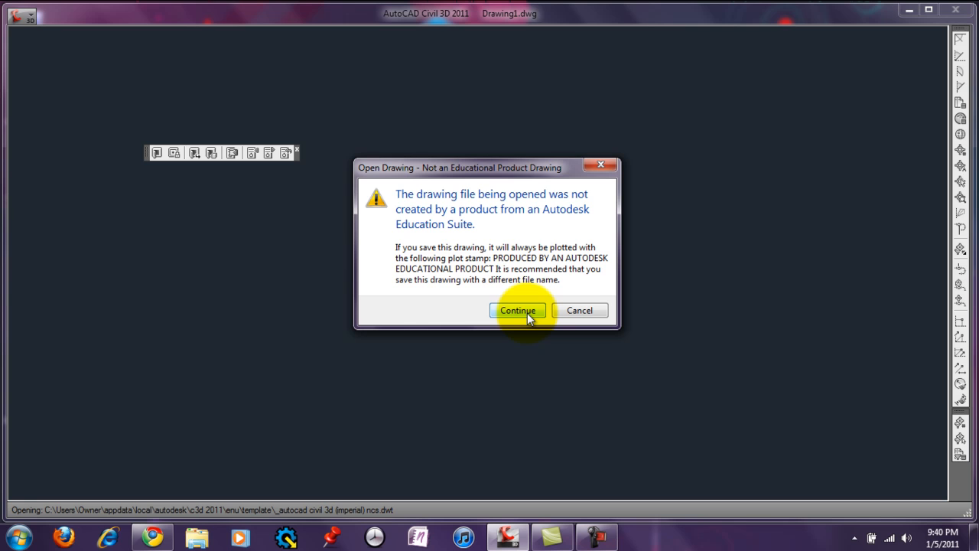
left_click(528, 313)
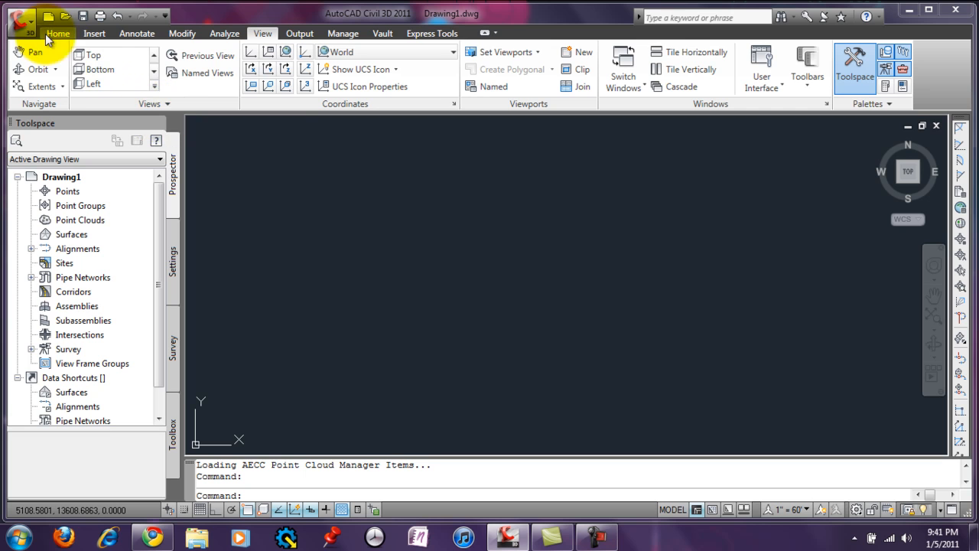
Review the application's file commands and recent documents, and the customization options for the Quick Access Toolbar.
left_click(23, 23)
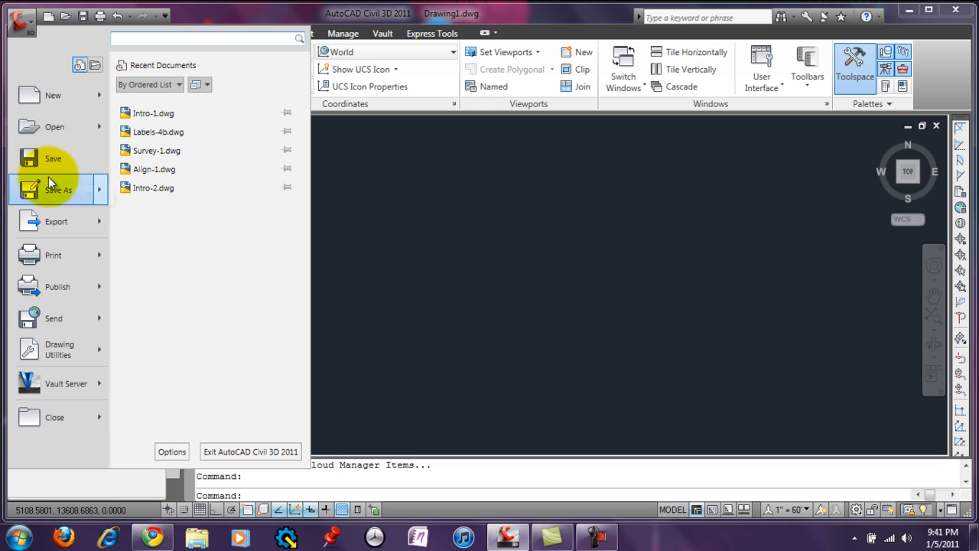
left_click(31, 29)
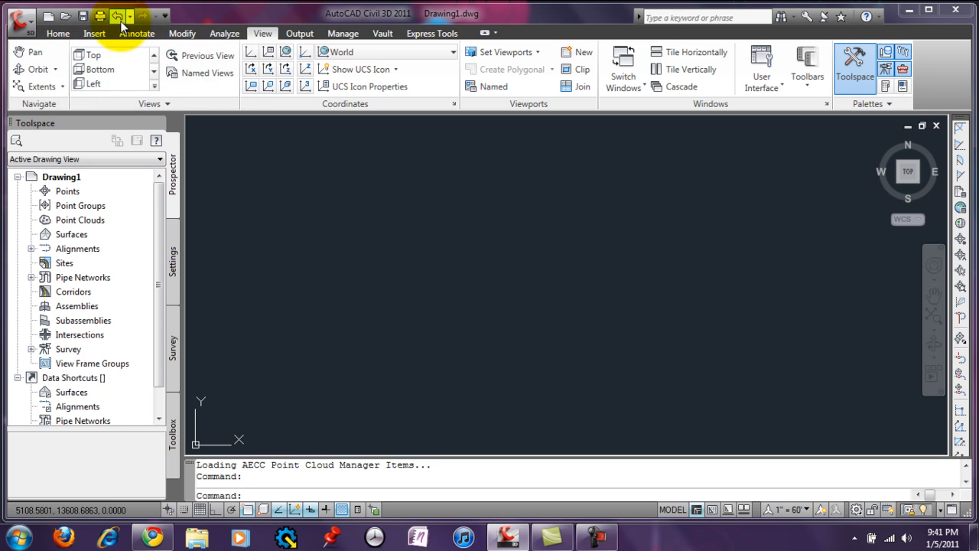
left_click(168, 17)
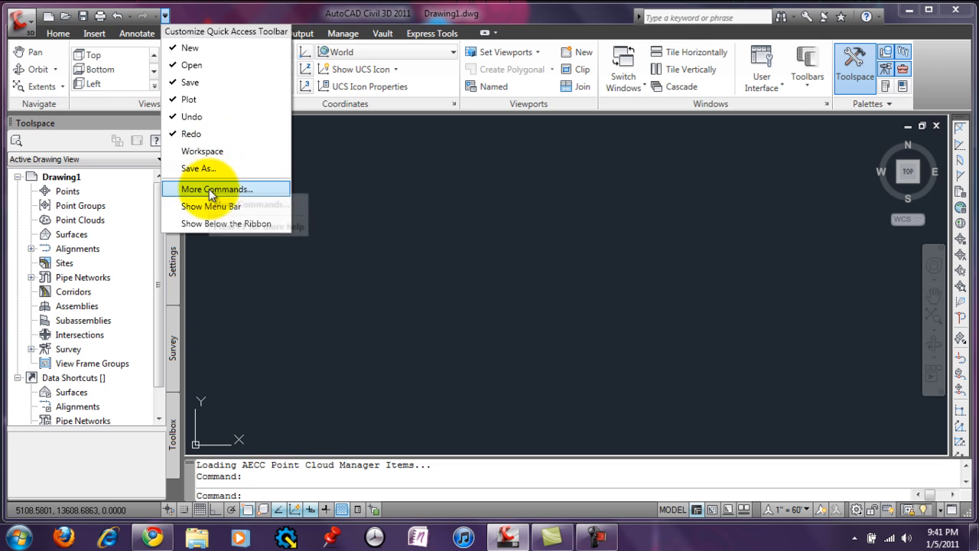
left_click(166, 15)
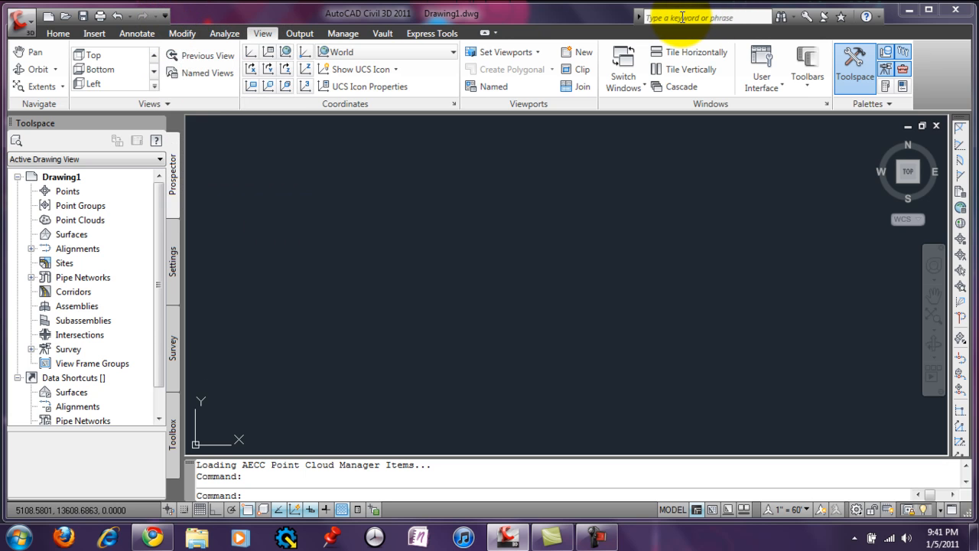
Search the documentation for "line" and look over the Civil 3D Help contents and learning resources.
left_click(738, 17)
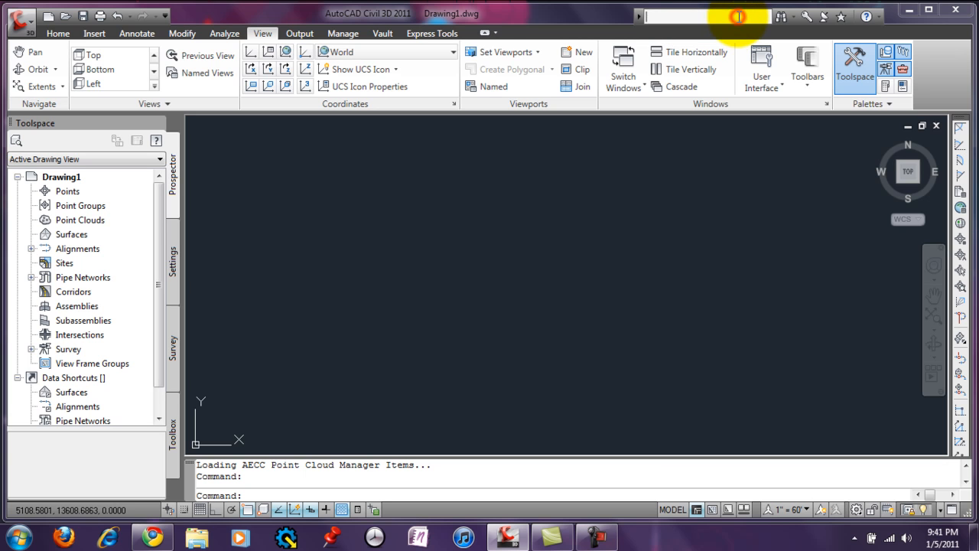
type("line")
key("Return")
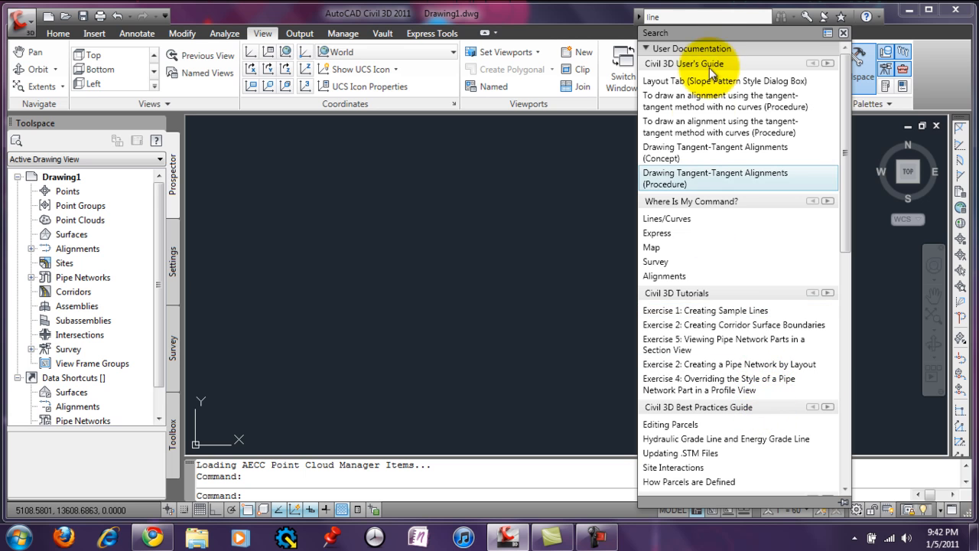
left_click(708, 19)
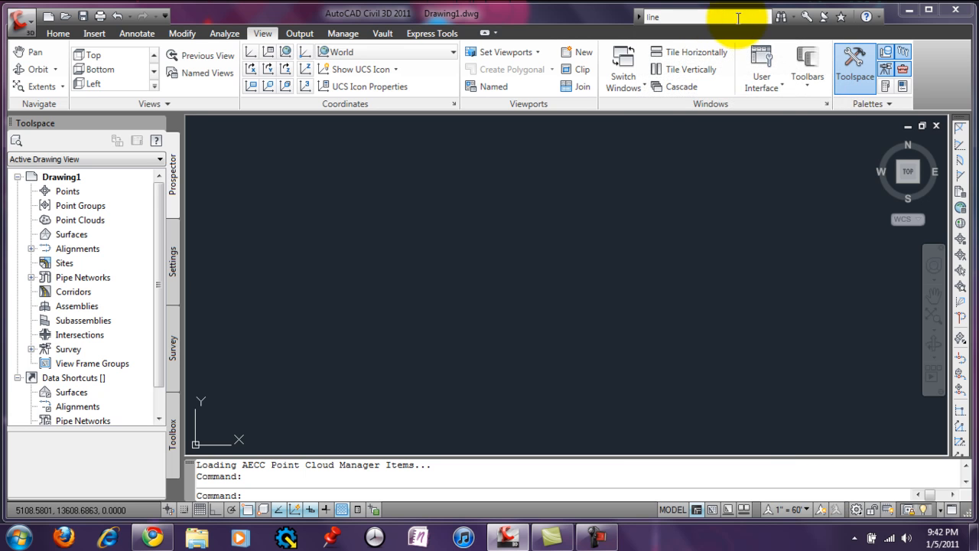
left_click(862, 16)
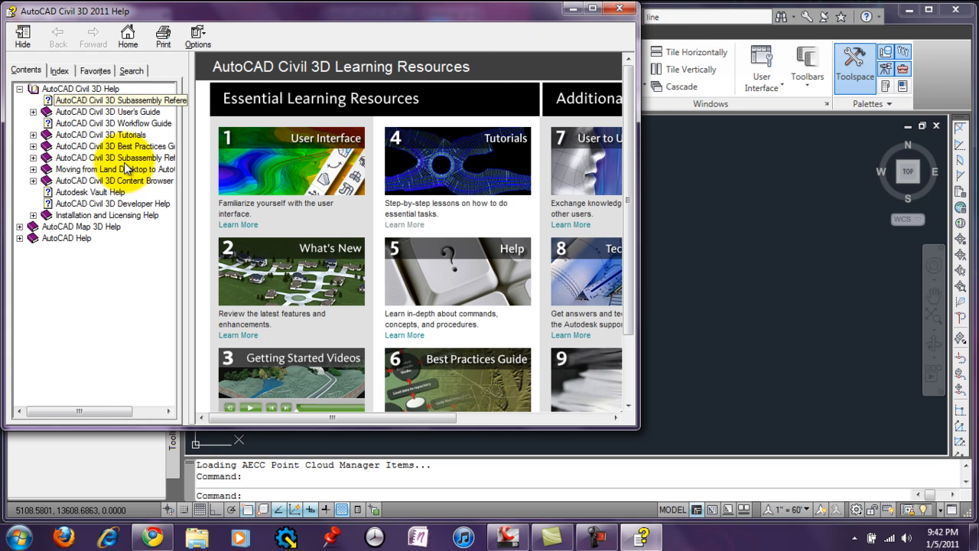
left_click(624, 8)
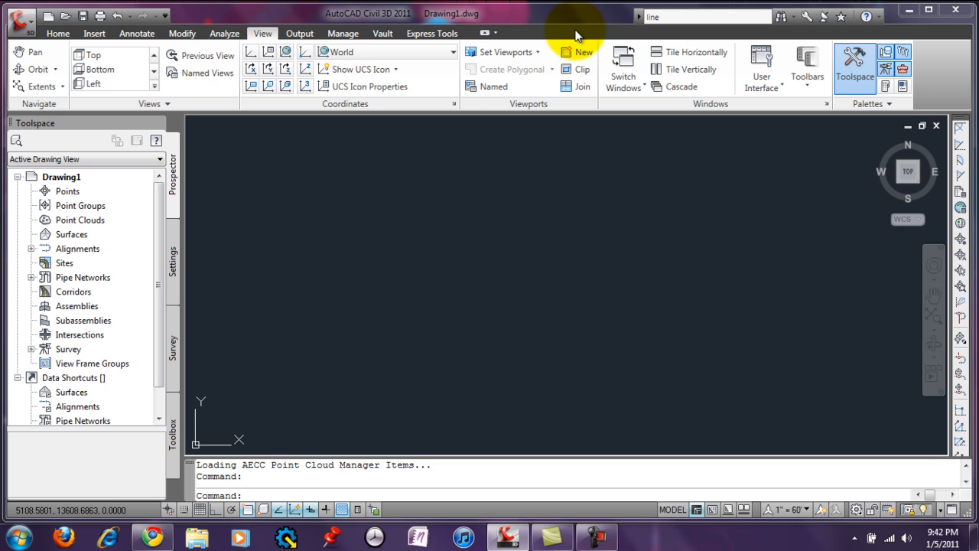
Look through the Home, Insert, Annotate and Modify command sets, ending on the Home commands.
left_click(58, 33)
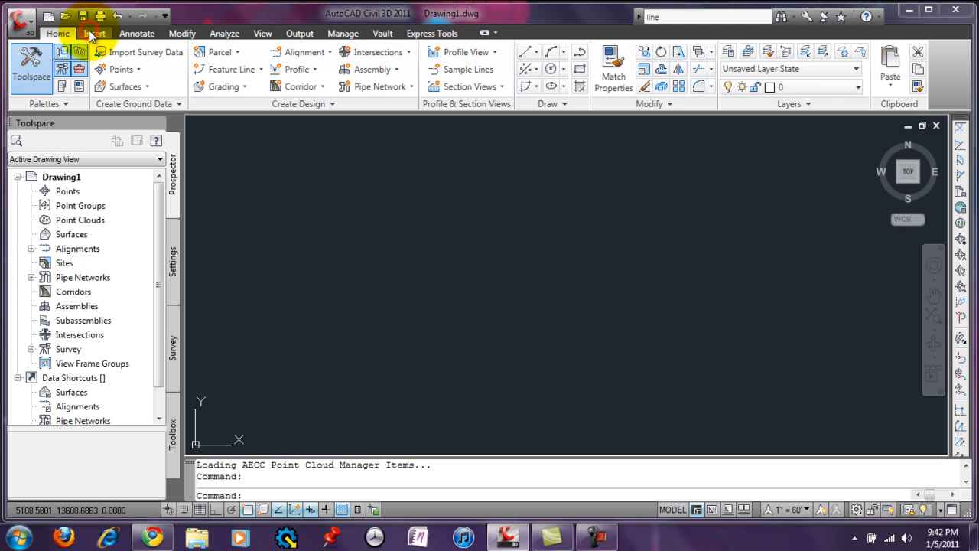
left_click(90, 33)
left_click(130, 35)
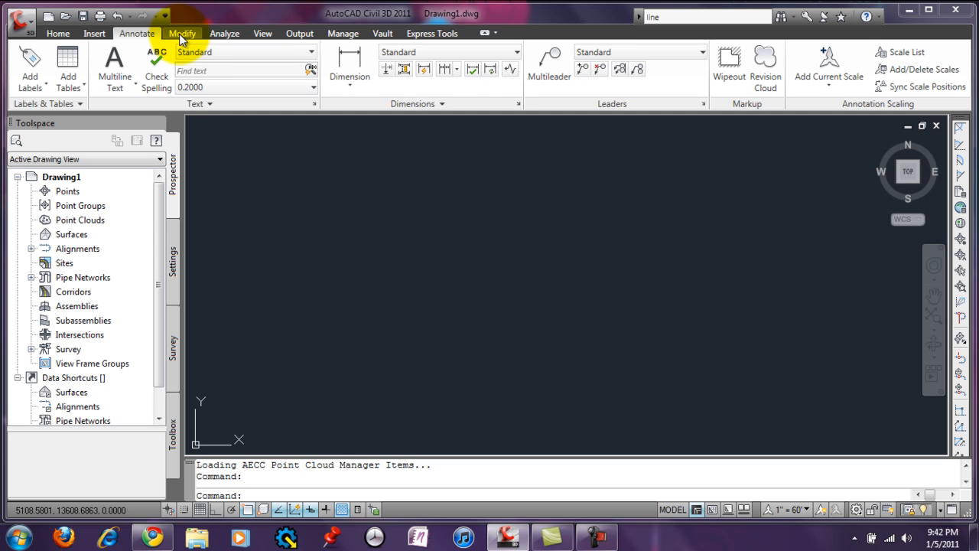
left_click(183, 35)
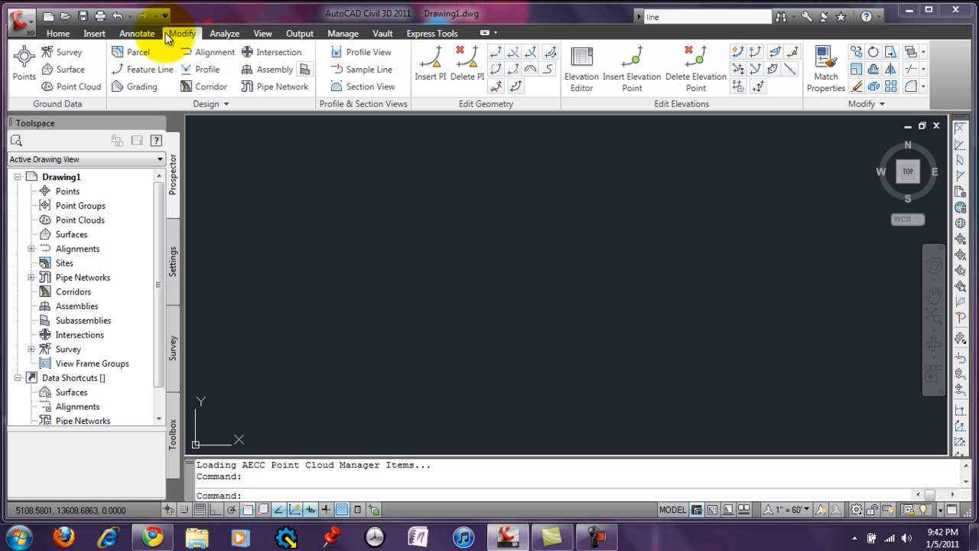
left_click(59, 35)
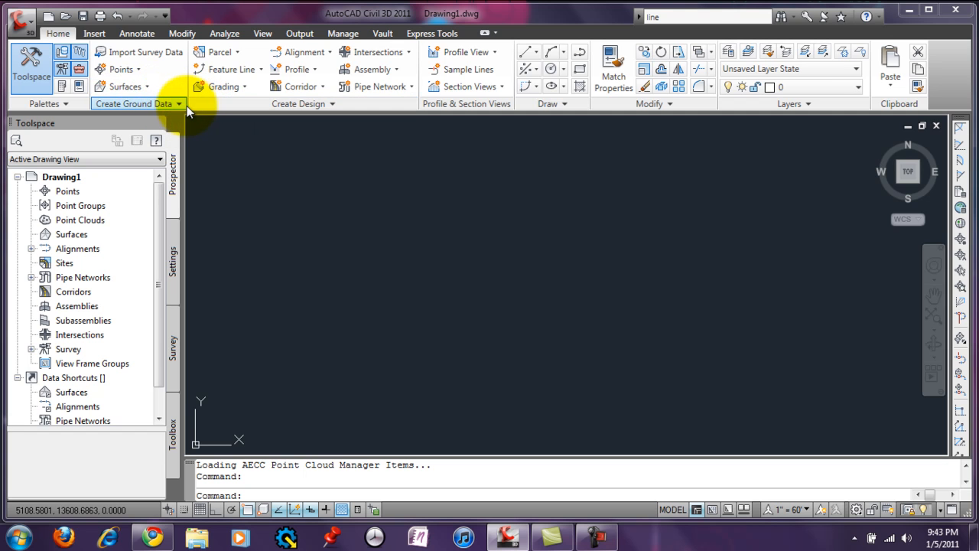
Examine the additional ground data, point creation and Modify commands available in the Home command set.
left_click(179, 106)
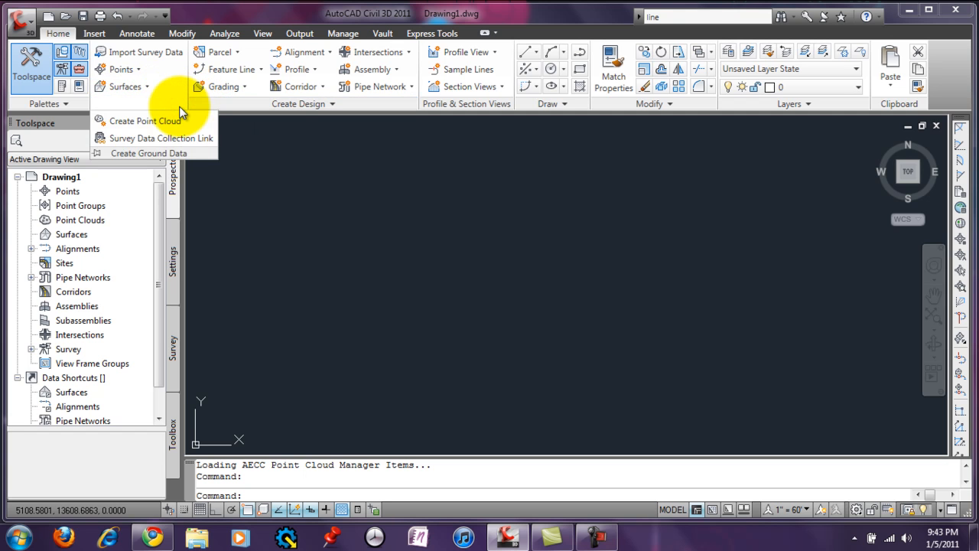
left_click(140, 70)
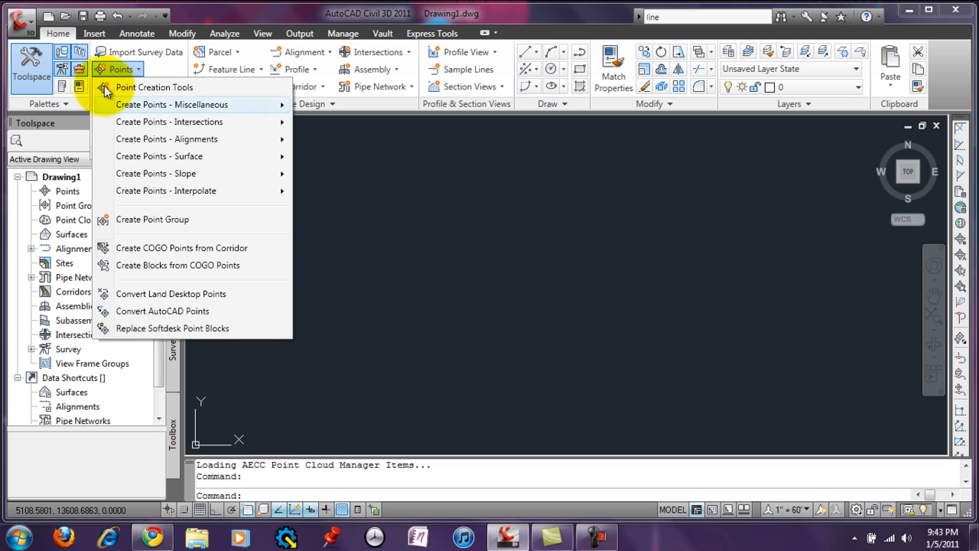
left_click(132, 70)
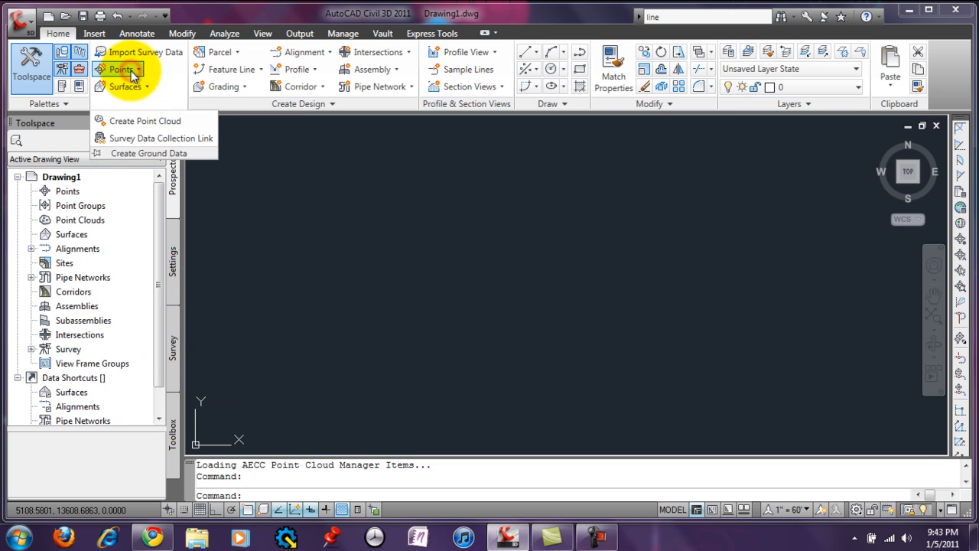
left_click(633, 109)
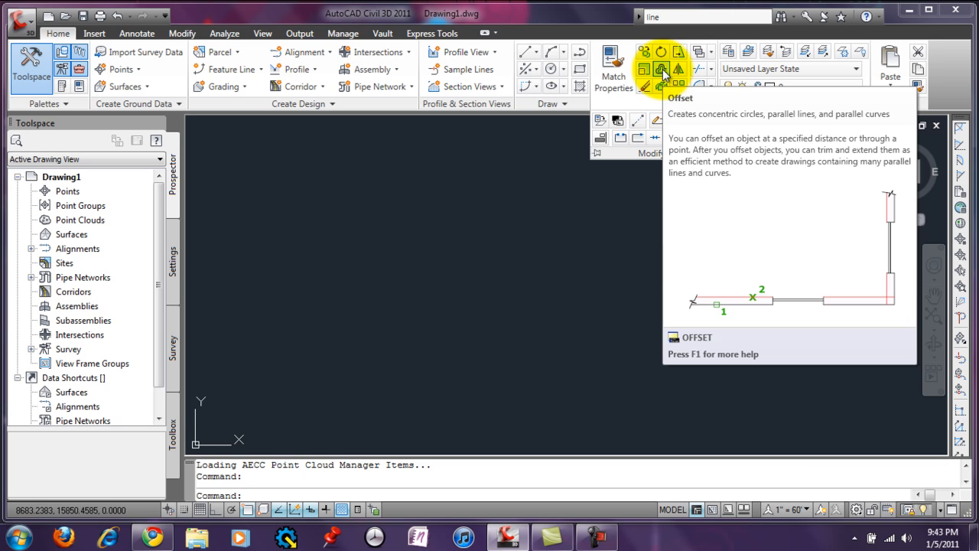
left_click(573, 104)
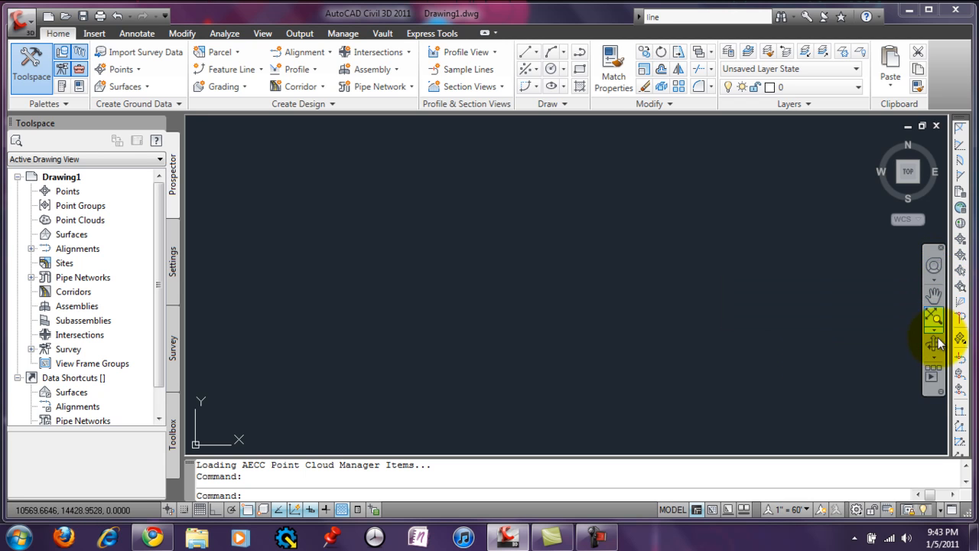
Hide the ViewCube and the navigation bar in the drawing area.
left_click(267, 34)
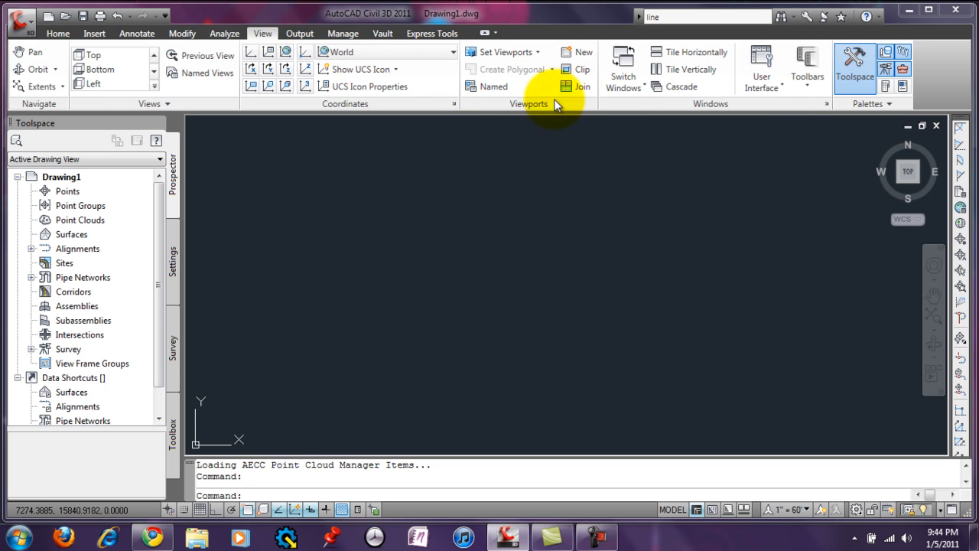
left_click(773, 88)
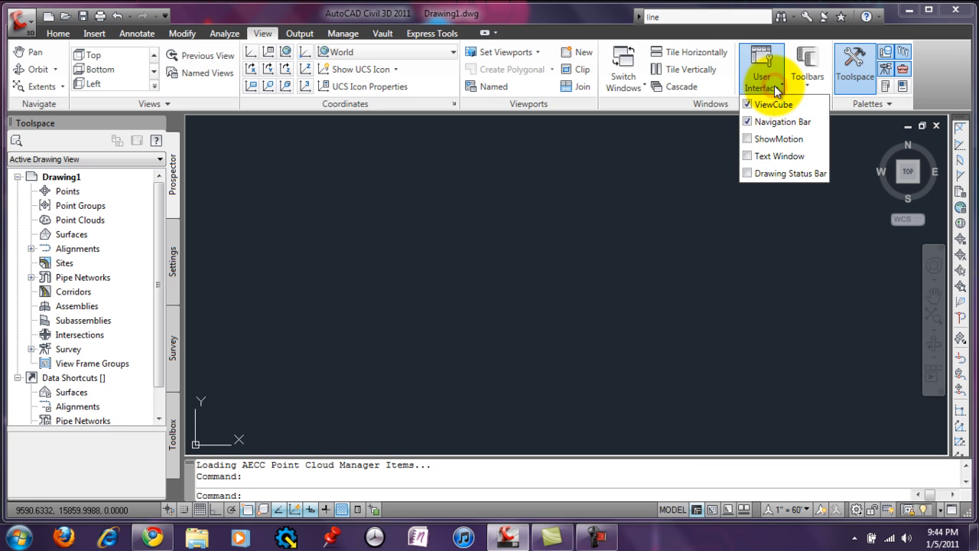
left_click(774, 105)
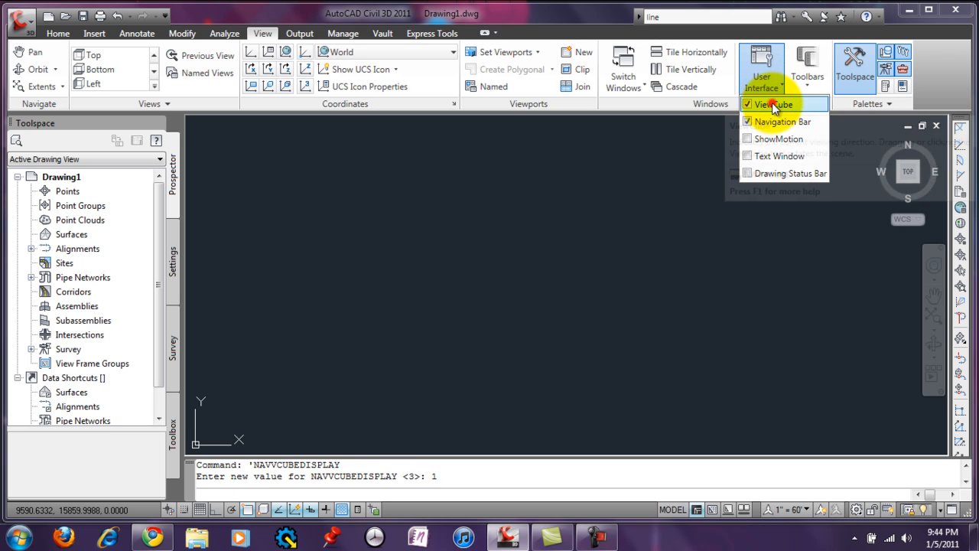
left_click(775, 124)
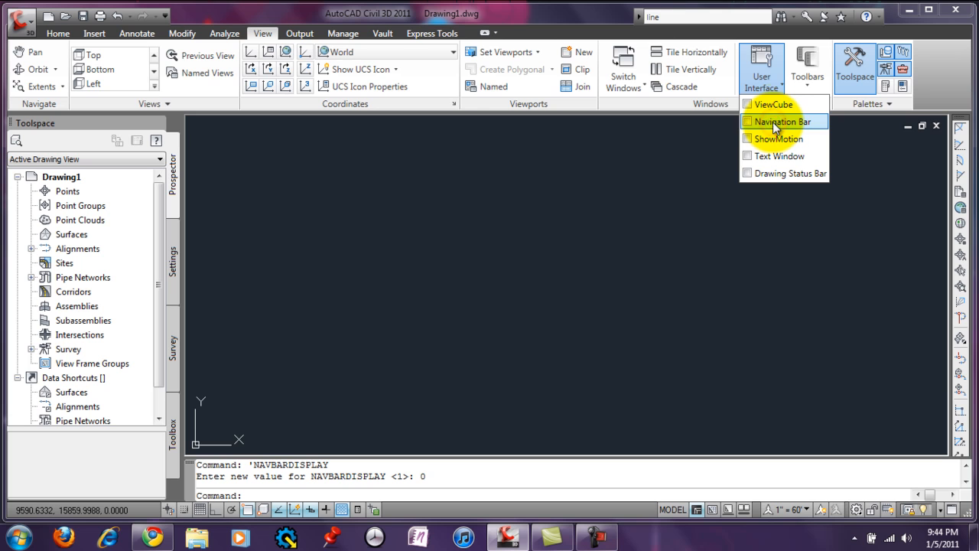
Display the ViewCube and the navigation bar in the drawing area again.
left_click(771, 105)
left_click(777, 121)
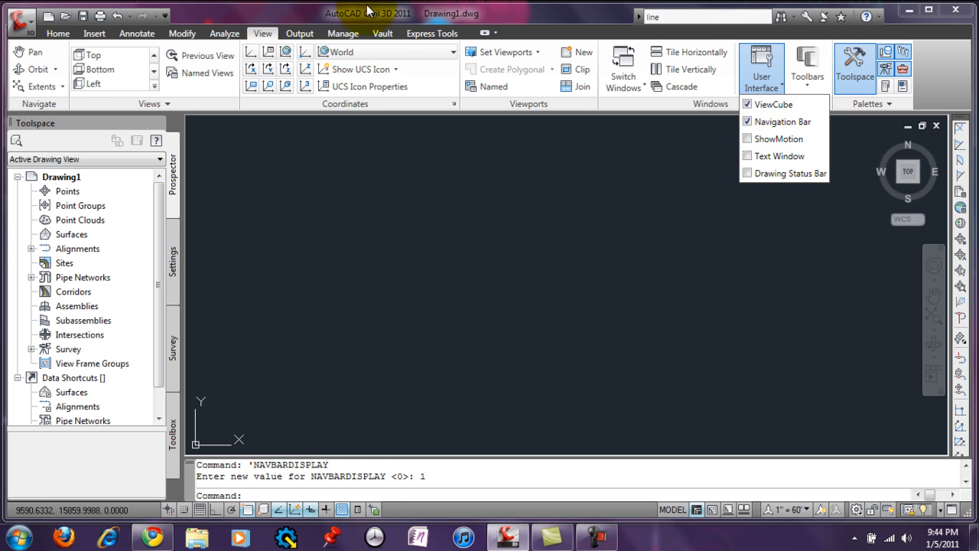
left_click(273, 36)
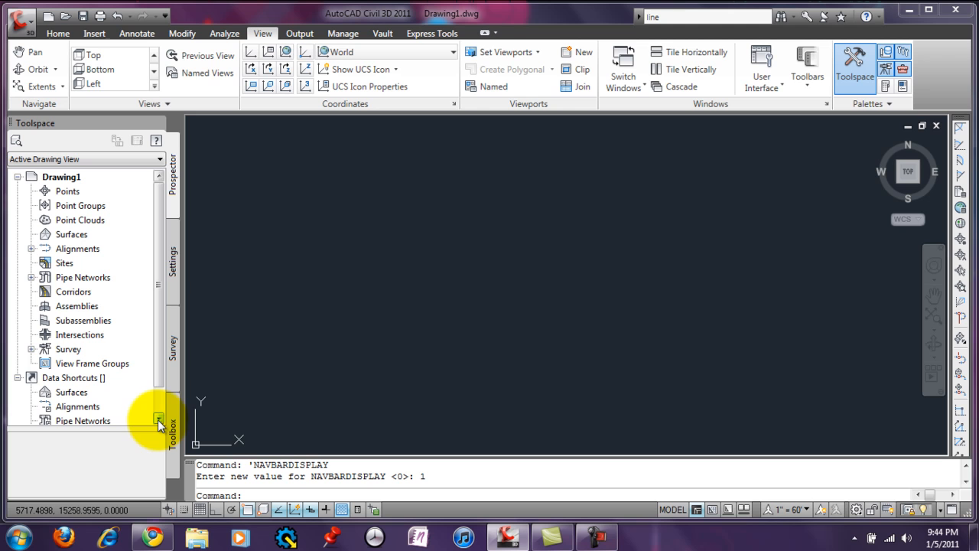
Examine the alignment types and the pipe network categories in Drawing1's Prospector tree, collapsing each collection after viewing it.
left_click(73, 255)
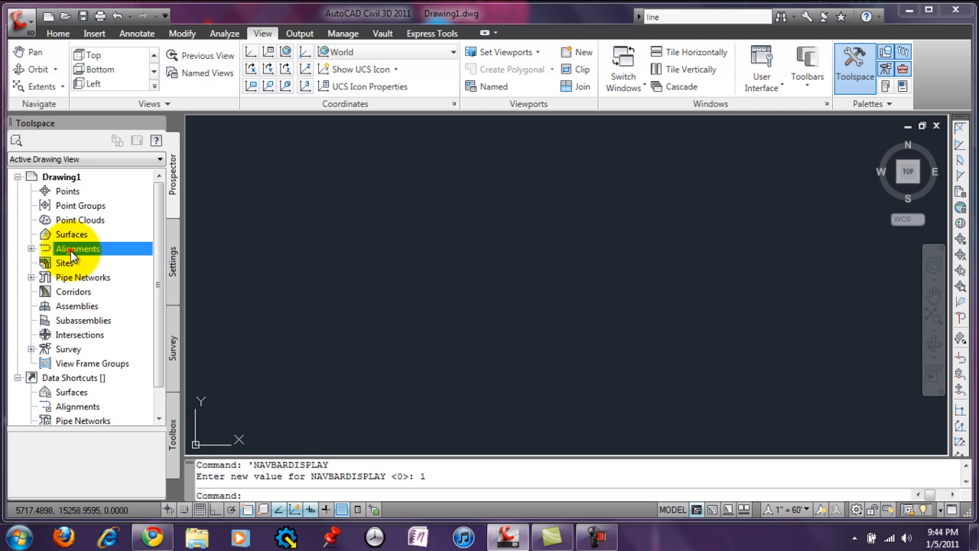
left_click(31, 249)
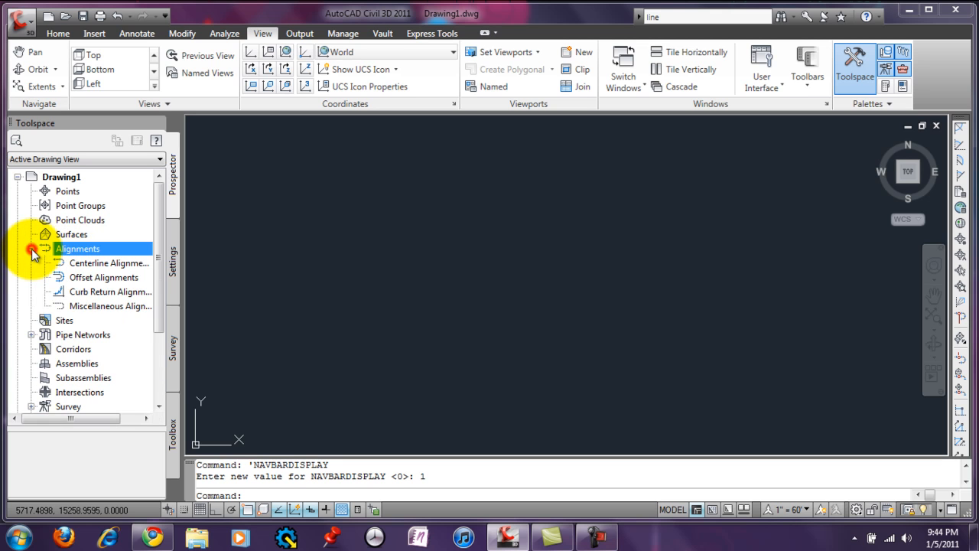
left_click(75, 278)
left_click(76, 264)
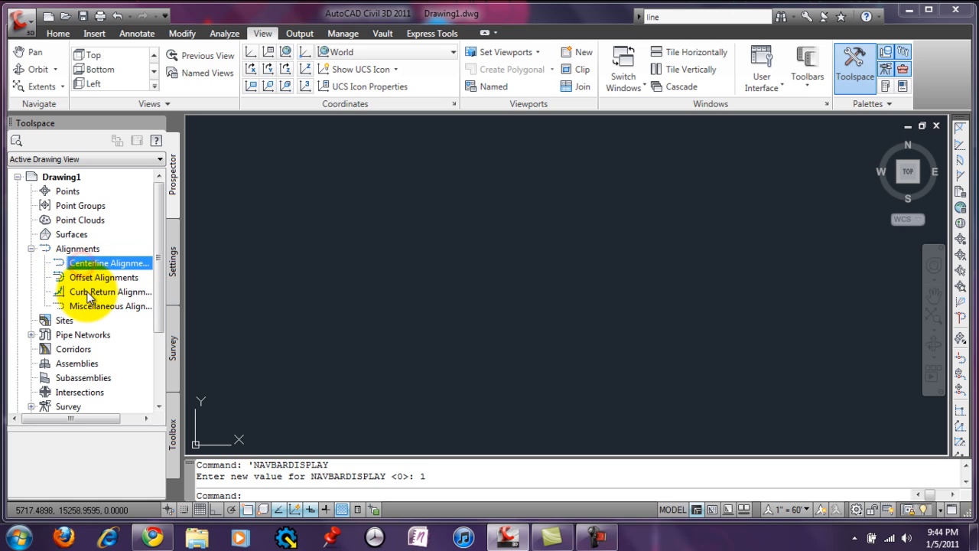
left_click(90, 295)
left_click(90, 306)
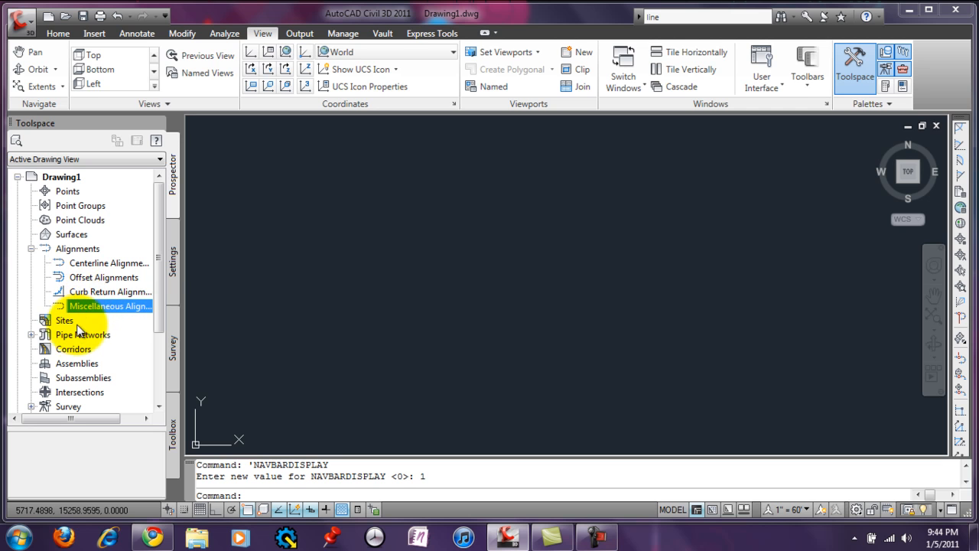
left_click(31, 249)
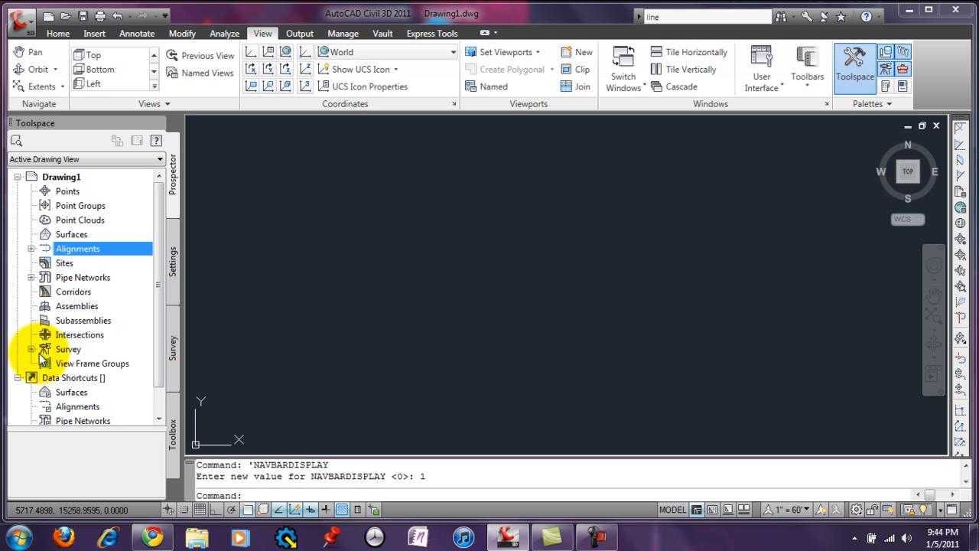
left_click(31, 277)
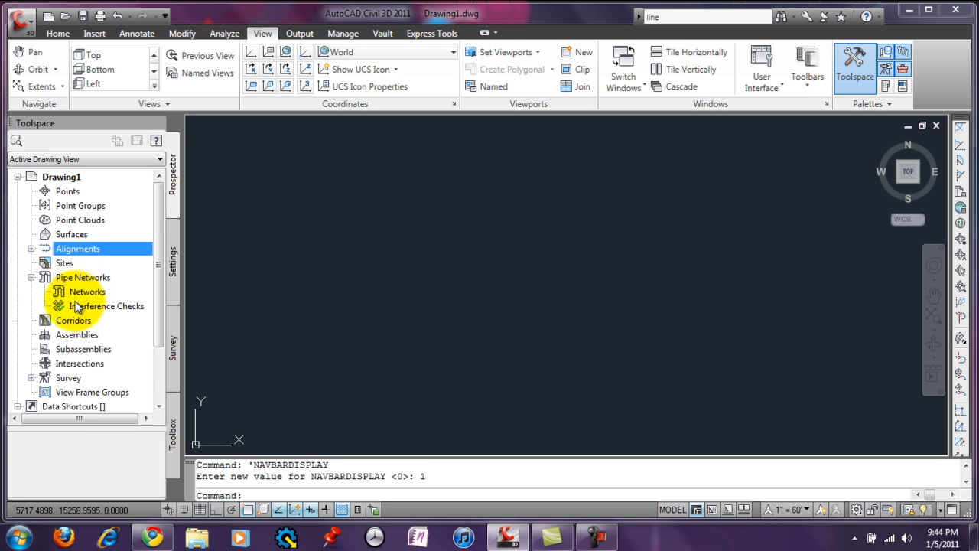
left_click(31, 277)
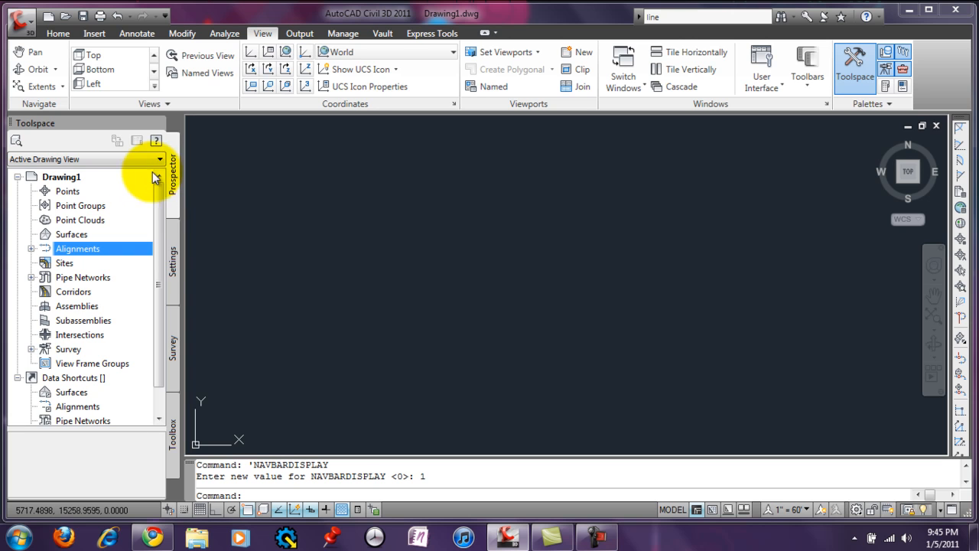
Examine the parcel settings of Drawing1 in the Toolspace, including the user-defined property classifications and the available parcel styles.
left_click(175, 240)
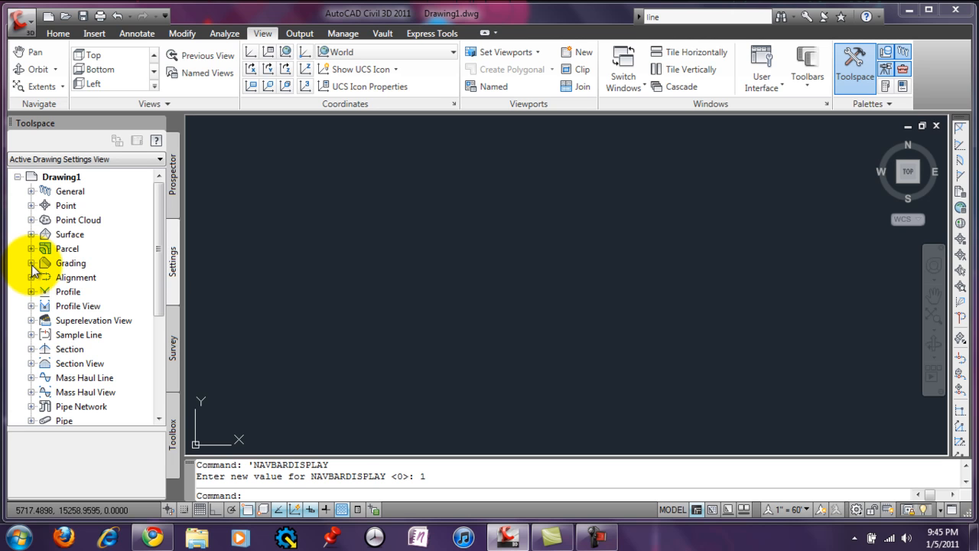
left_click(31, 248)
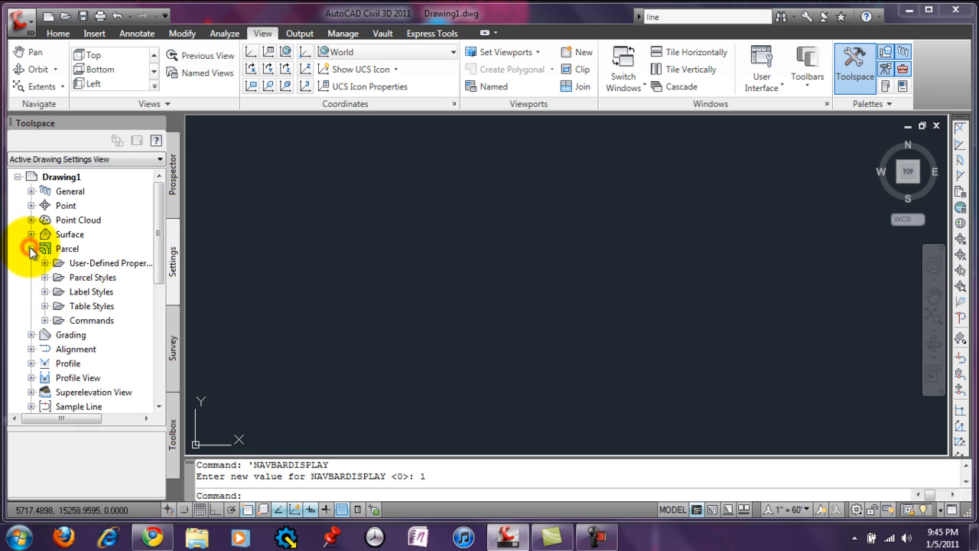
left_click(45, 263)
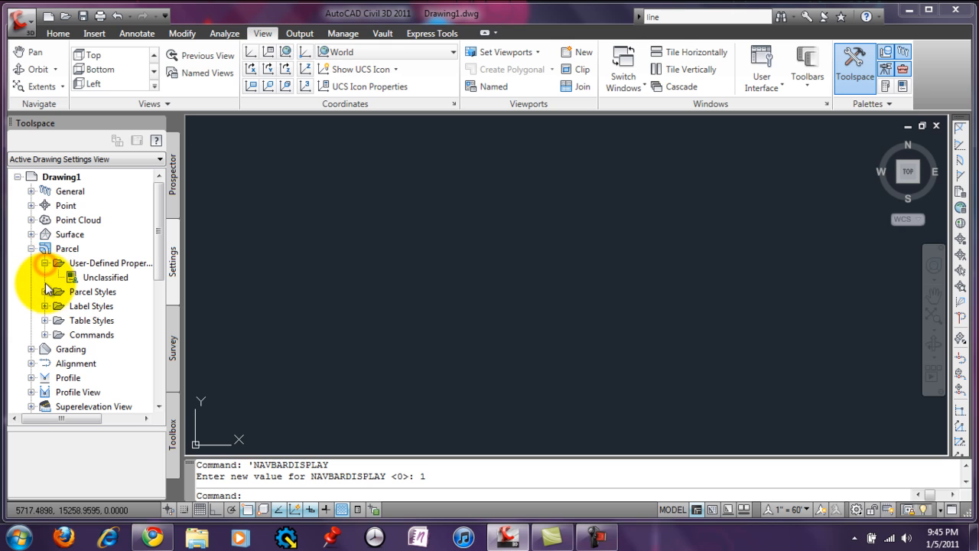
left_click(45, 292)
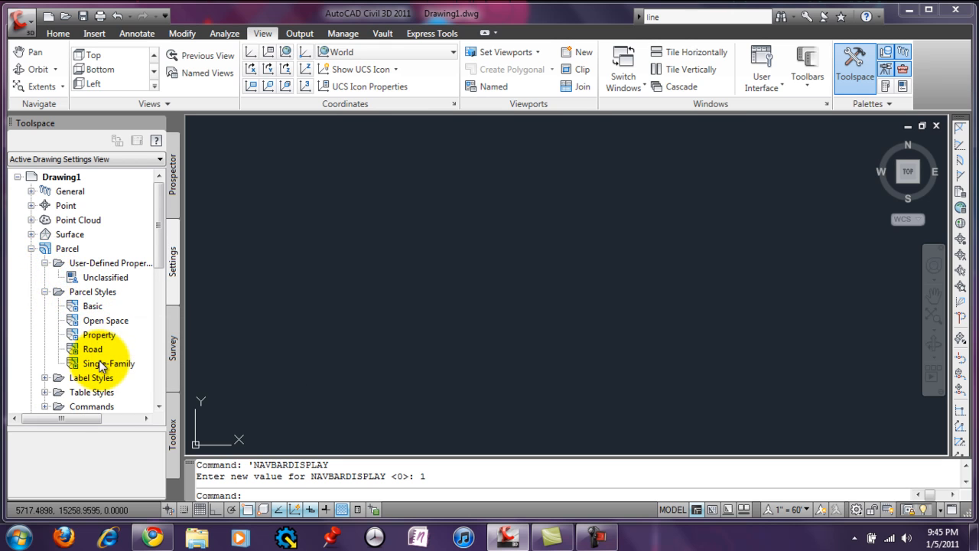
Review the information, design, display and summary settings of the Property parcel style, leave it unchanged and collapse the Parcel collection.
double_click(97, 334)
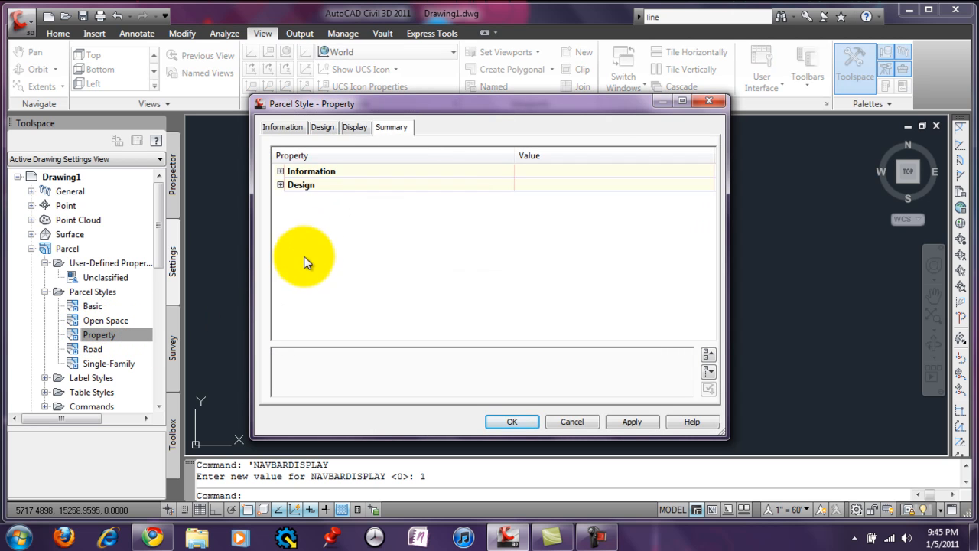
left_click(285, 129)
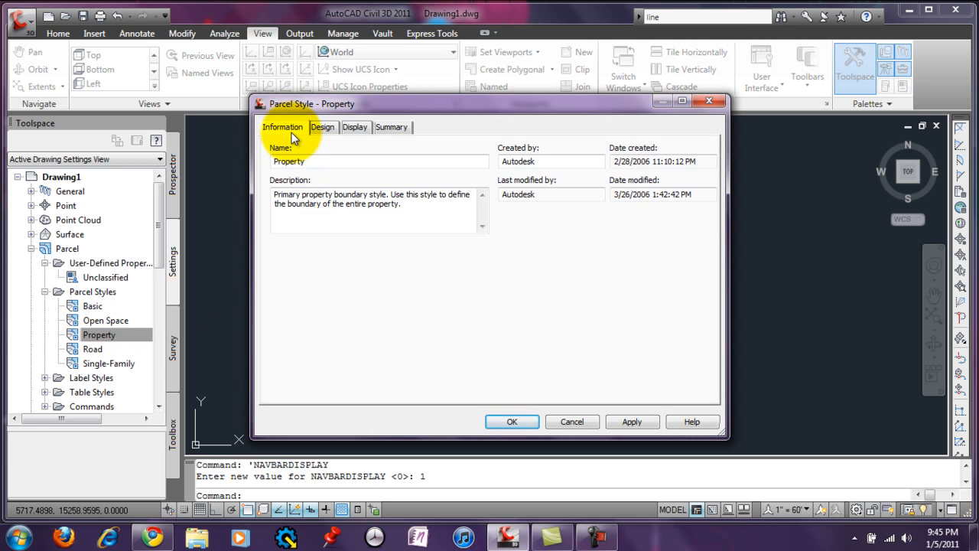
left_click(320, 131)
left_click(352, 131)
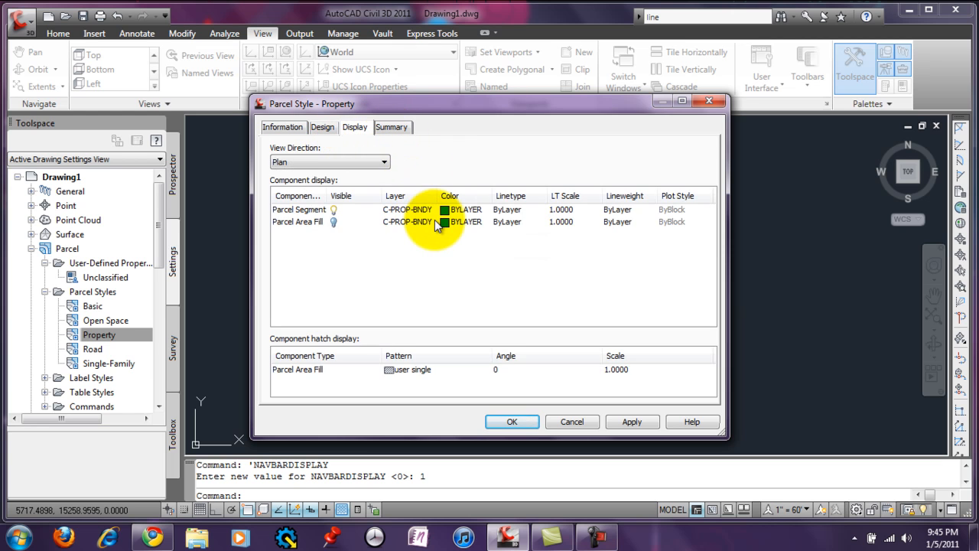
left_click(408, 132)
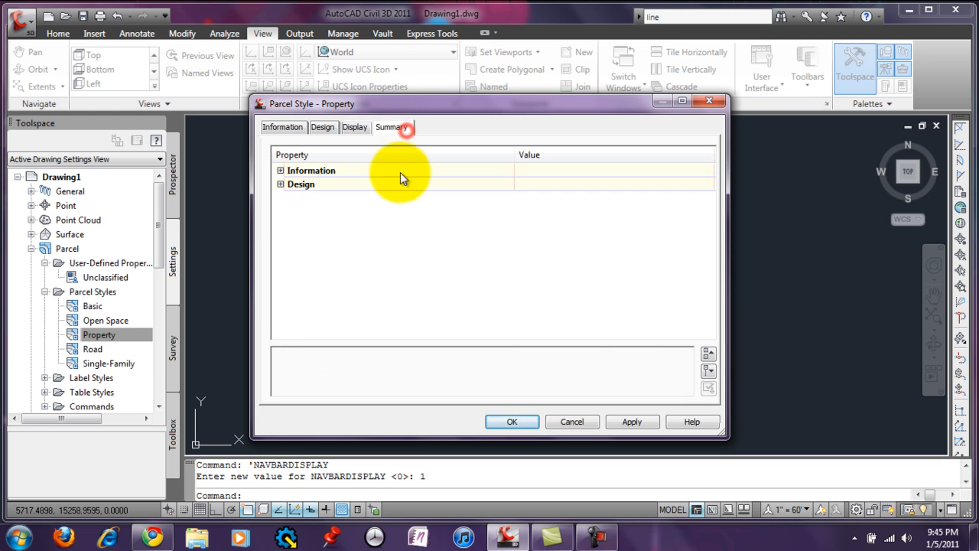
left_click(572, 422)
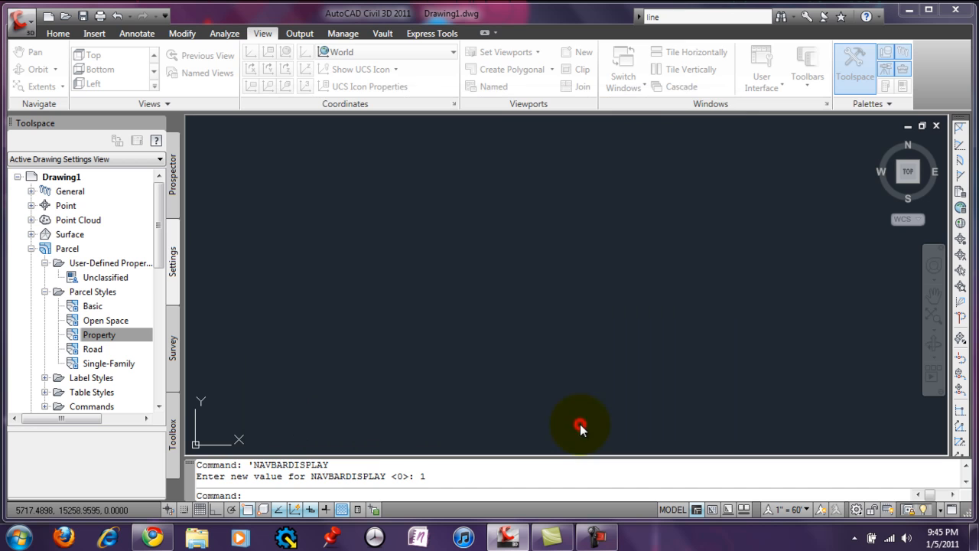
left_click(32, 249)
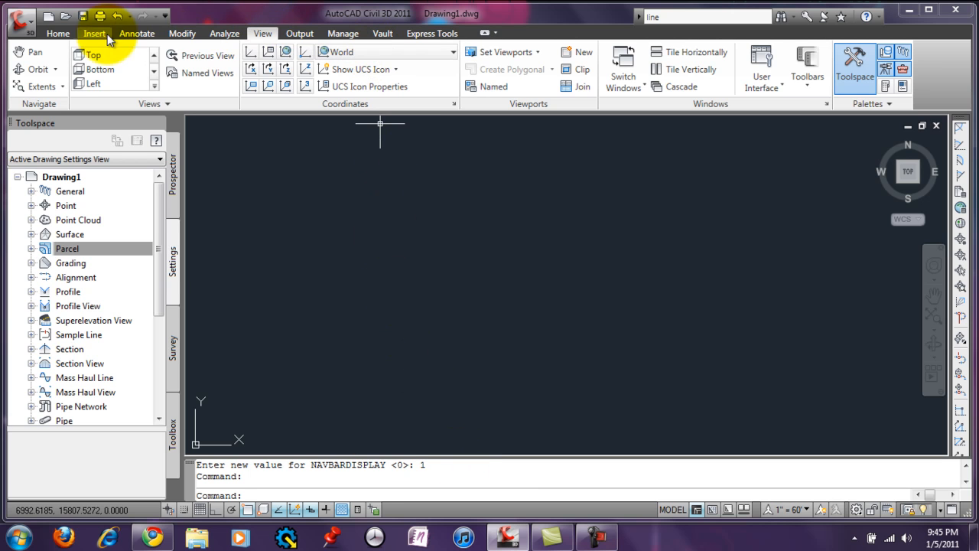
Draw a closed triangle of three line segments with the LINE command entered at the command line, its upper side about 2182 units long.
left_click(57, 34)
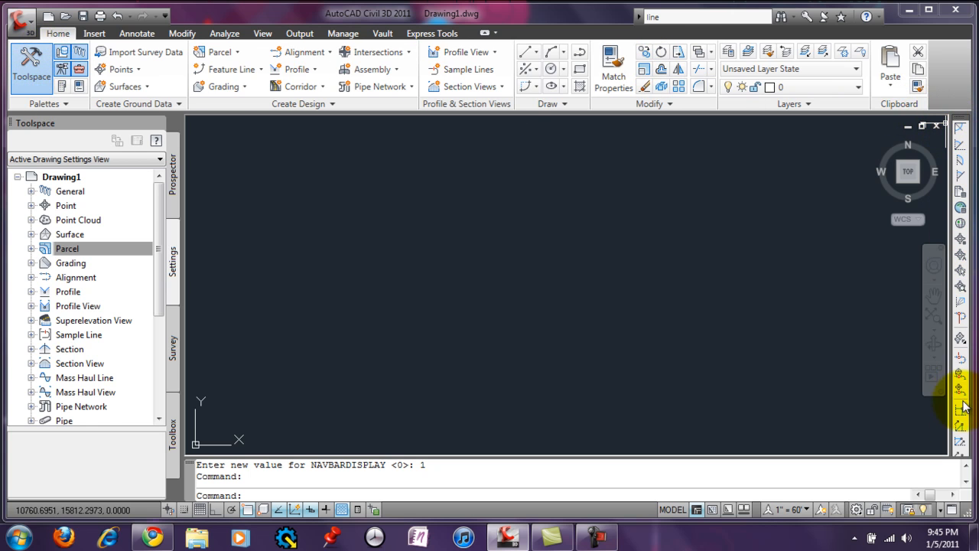
left_click(368, 494)
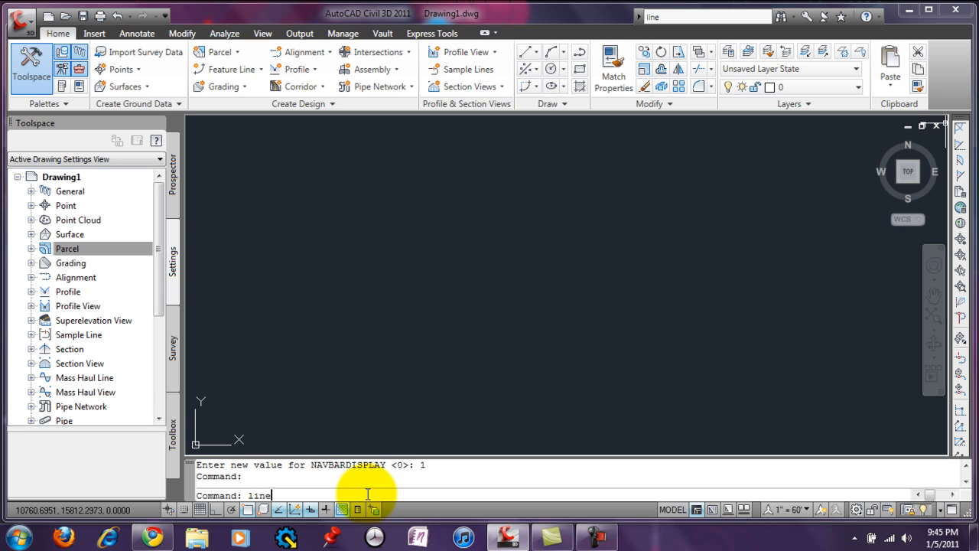
type("line")
key("Return")
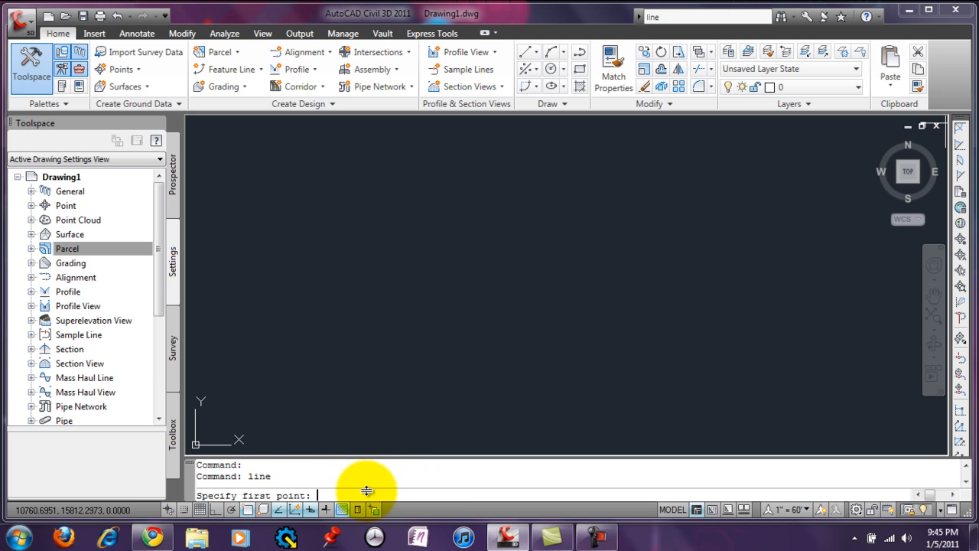
left_click(313, 188)
left_click(689, 375)
left_click(649, 205)
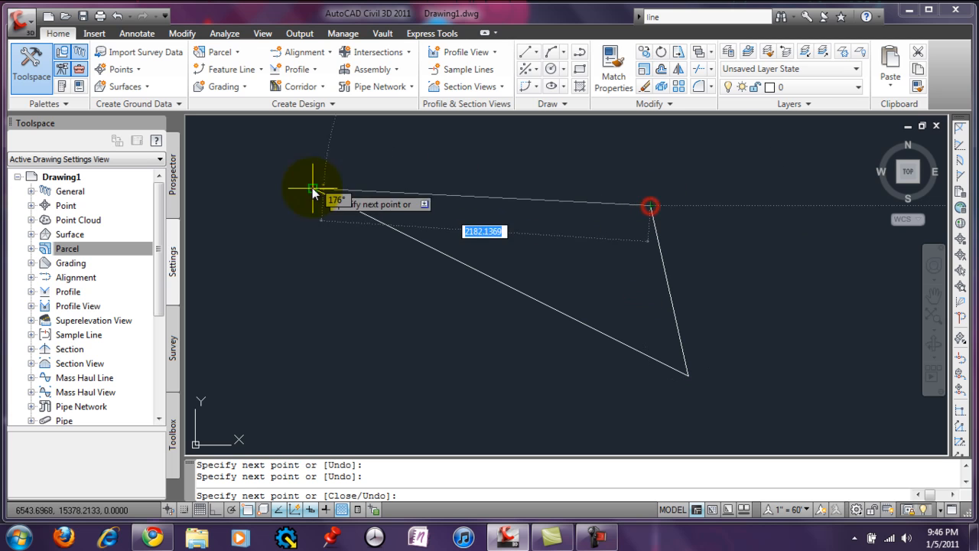
left_click(313, 187)
right_click(343, 228)
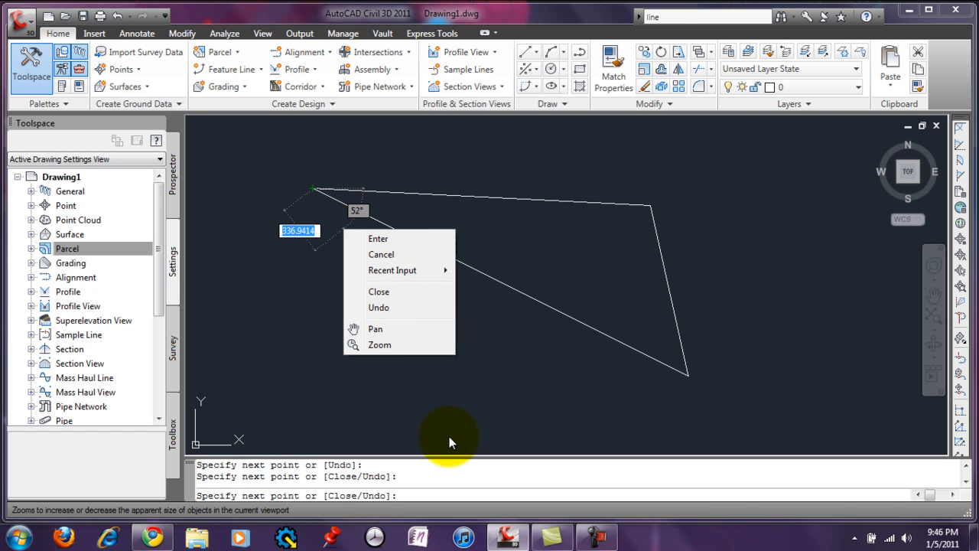
left_click(398, 239)
Erase the three lines of the triangle.
left_click(671, 184)
left_click(553, 330)
key("Delete")
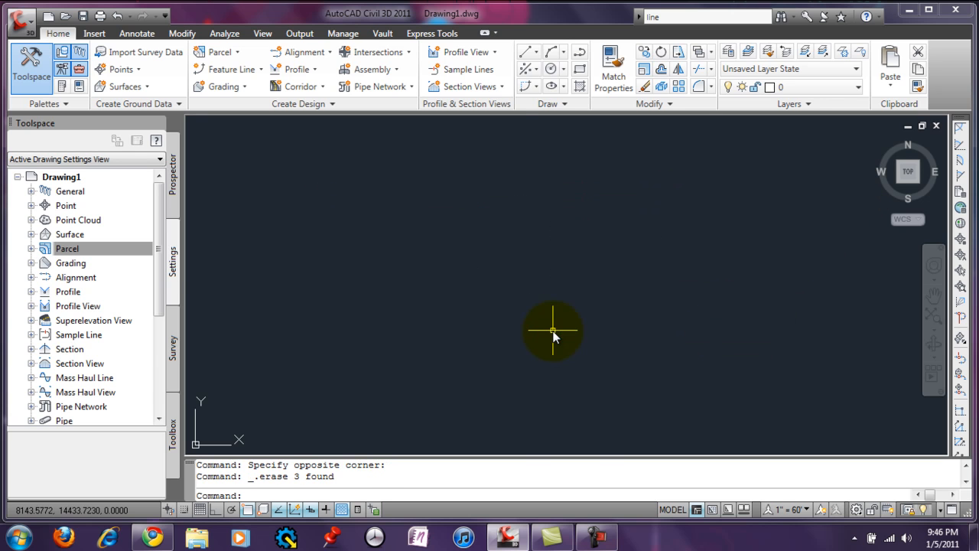
Draw another closed three-segment triangle with the ribbon's Line tool, with a vertical side at its eastern end.
left_click(538, 58)
left_click(554, 79)
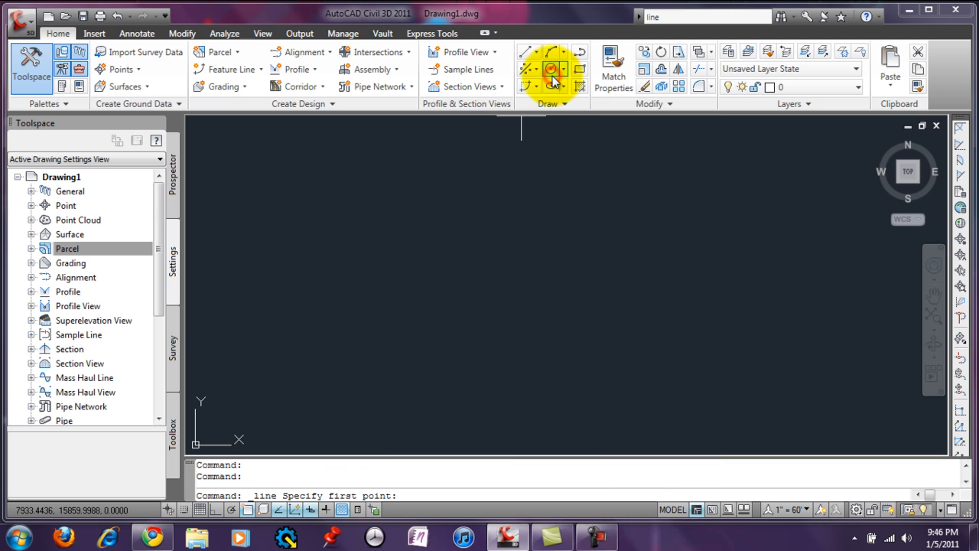
left_click(397, 188)
left_click(625, 335)
left_click(625, 239)
left_click(397, 189)
right_click(398, 192)
left_click(443, 202)
Erase all three segments of the second triangle together.
left_click(655, 204)
left_click(549, 319)
key("Delete")
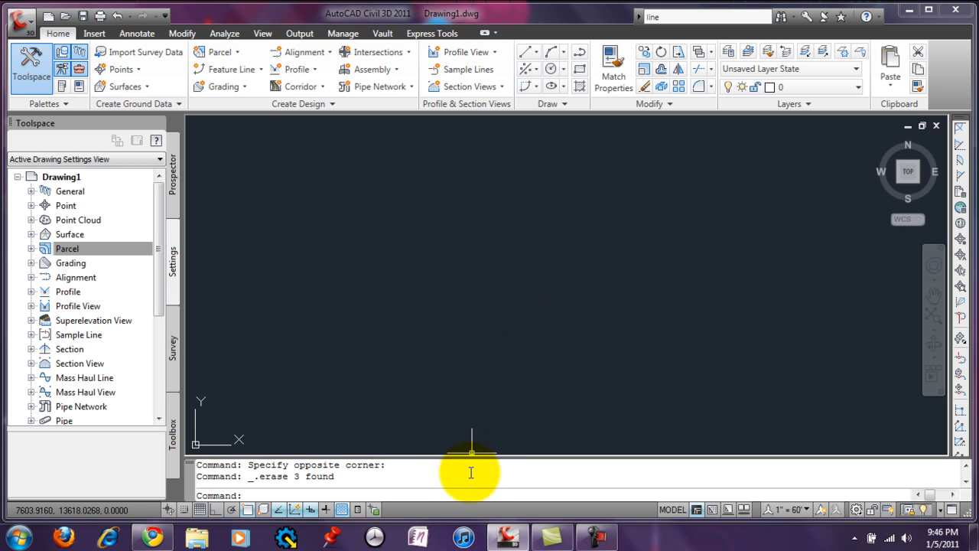
Enlarge the command window to review the command history and return it to its compact height.
left_click_drag(469, 457, 485, 365)
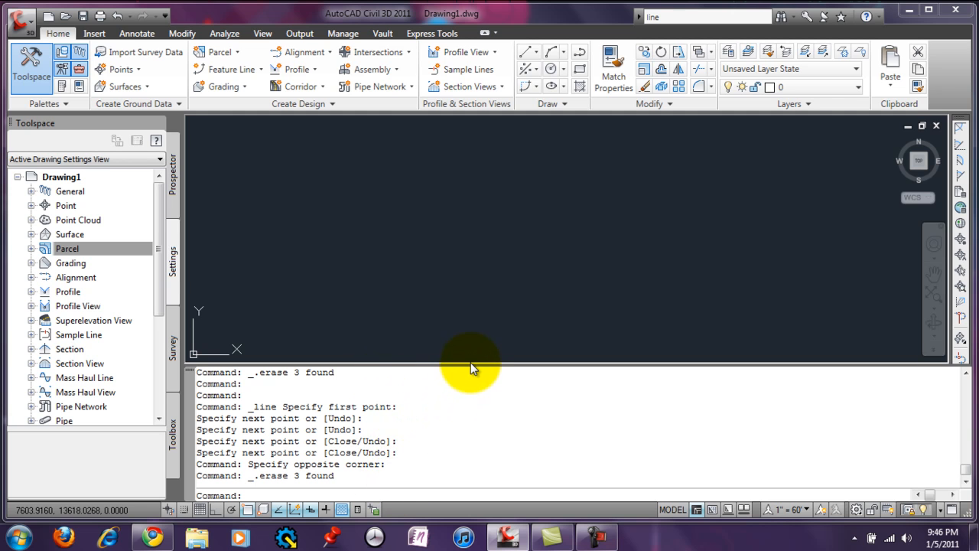
left_click_drag(470, 363, 465, 457)
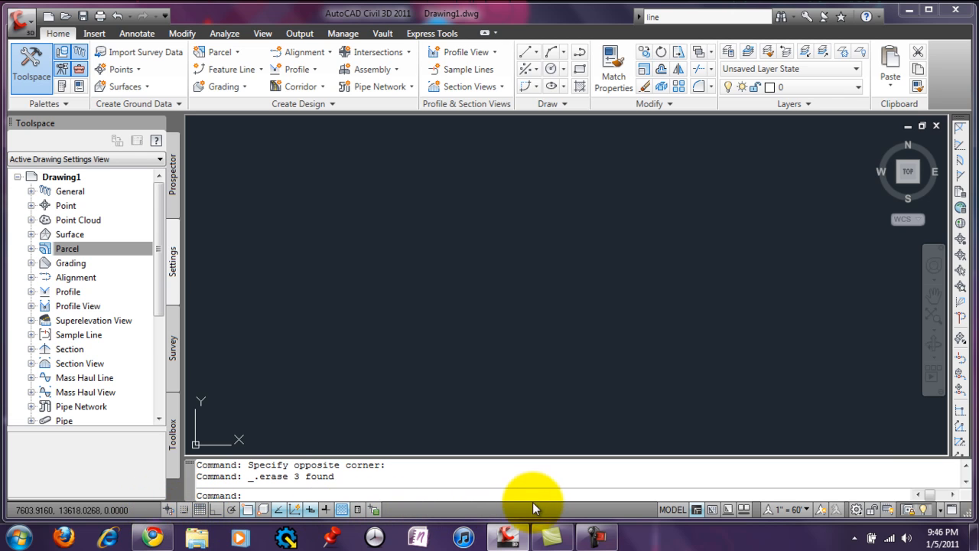
Turn Ortho mode on and draw four connected horizontal and vertical lines, with the last segment crossing the first.
left_click(214, 510)
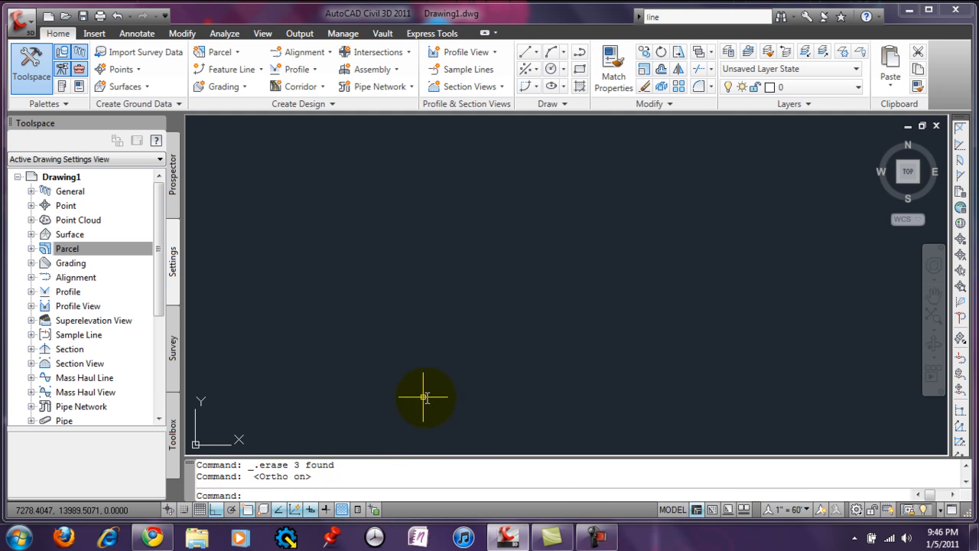
left_click(530, 51)
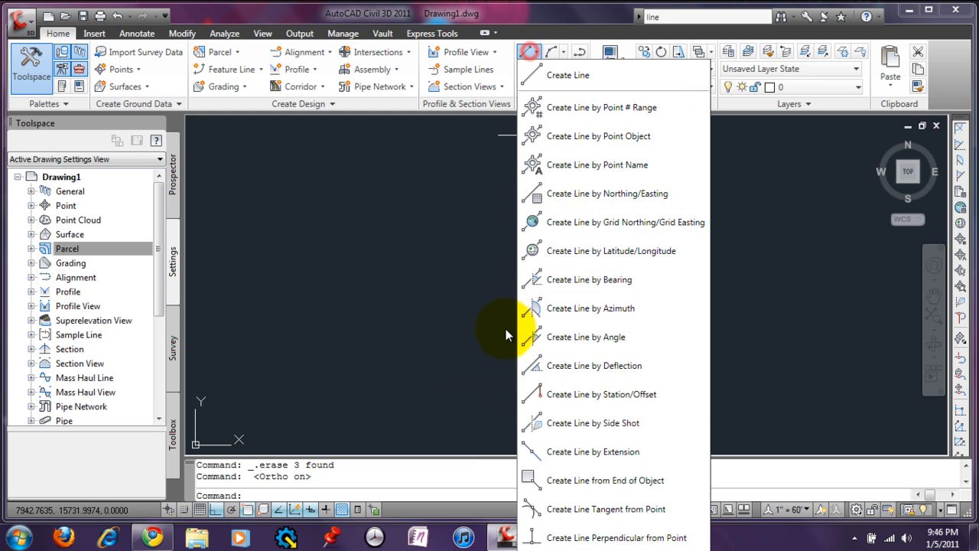
left_click(564, 75)
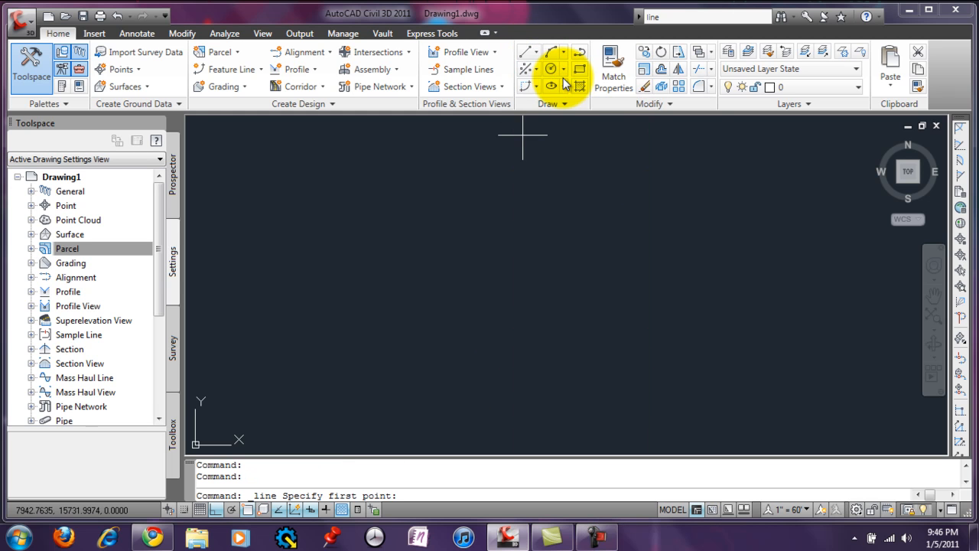
left_click(508, 388)
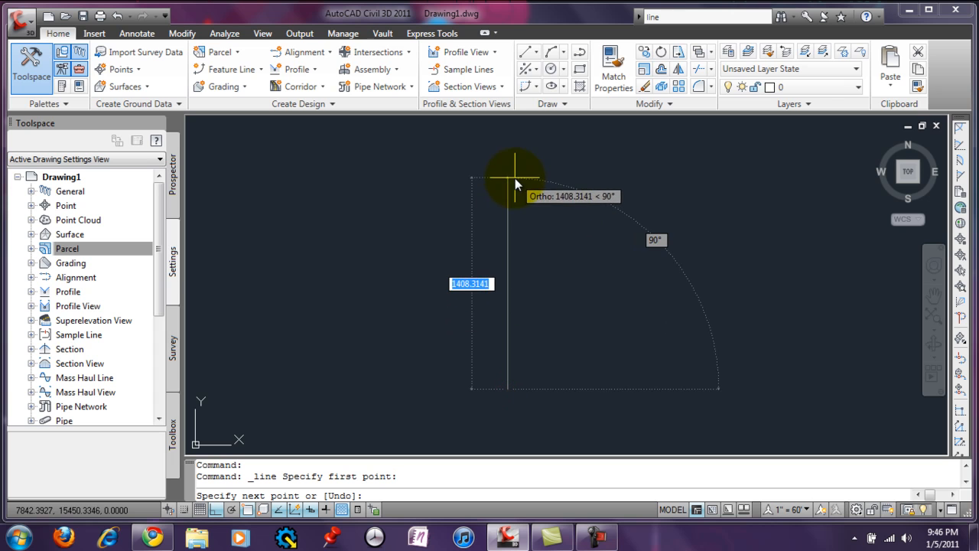
left_click(608, 162)
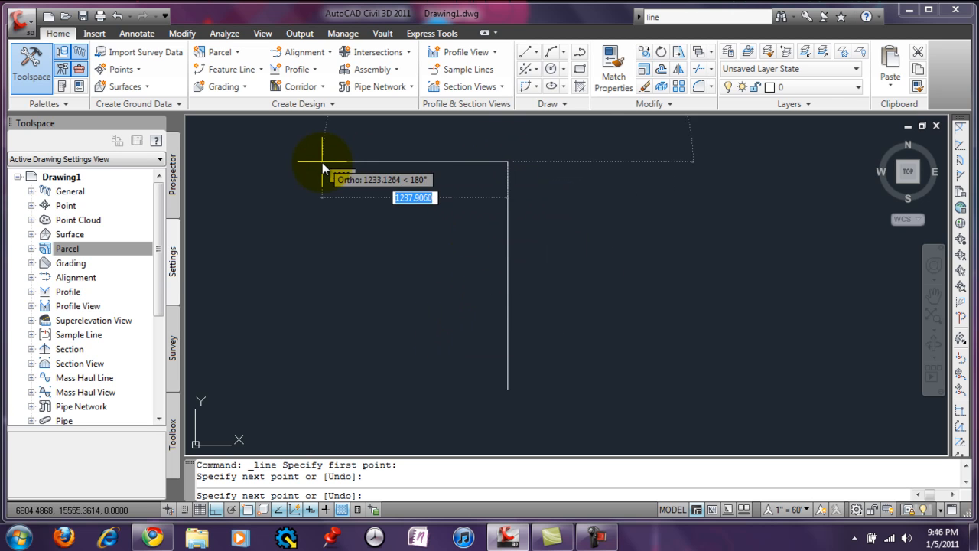
left_click(296, 166)
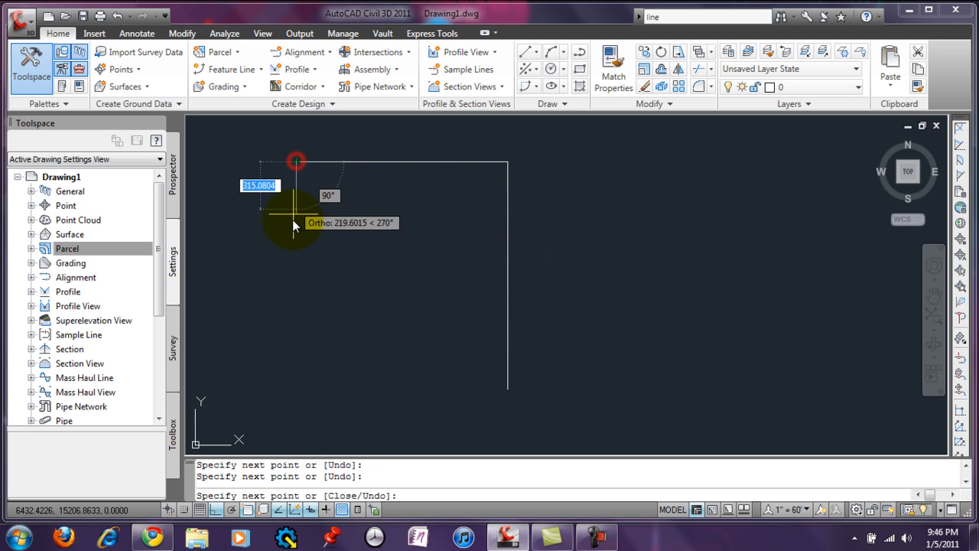
left_click(292, 282)
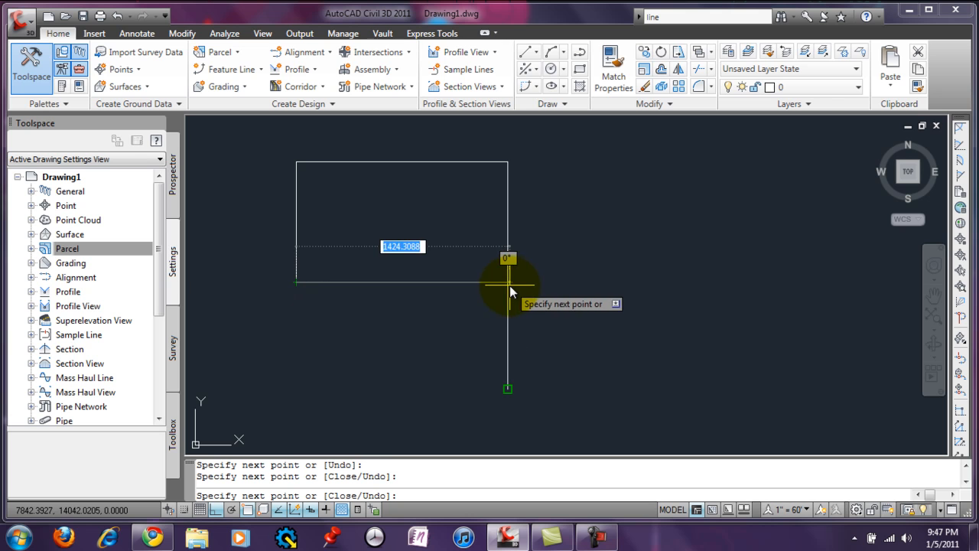
left_click(581, 282)
right_click(647, 335)
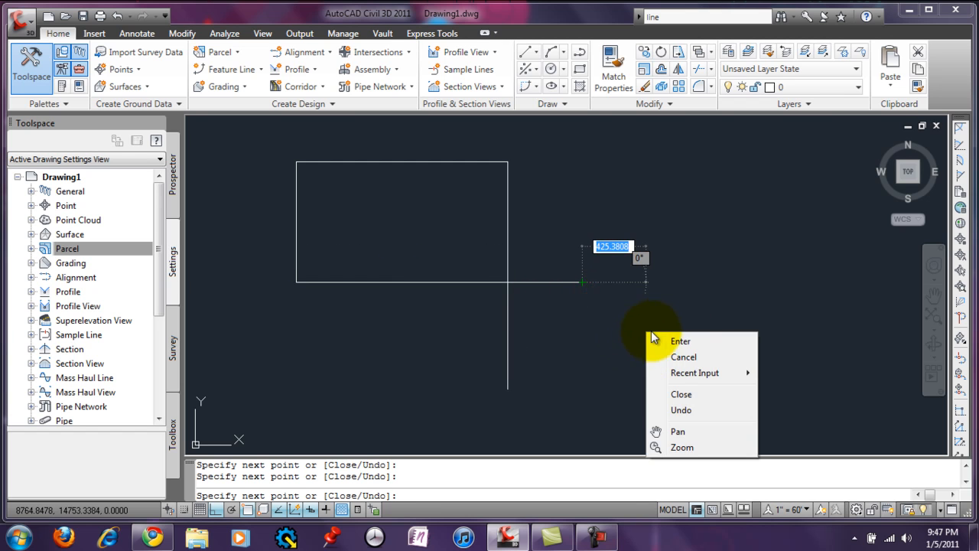
left_click(660, 340)
Turn Ortho mode off and erase all four orthogonal lines.
key("F8")
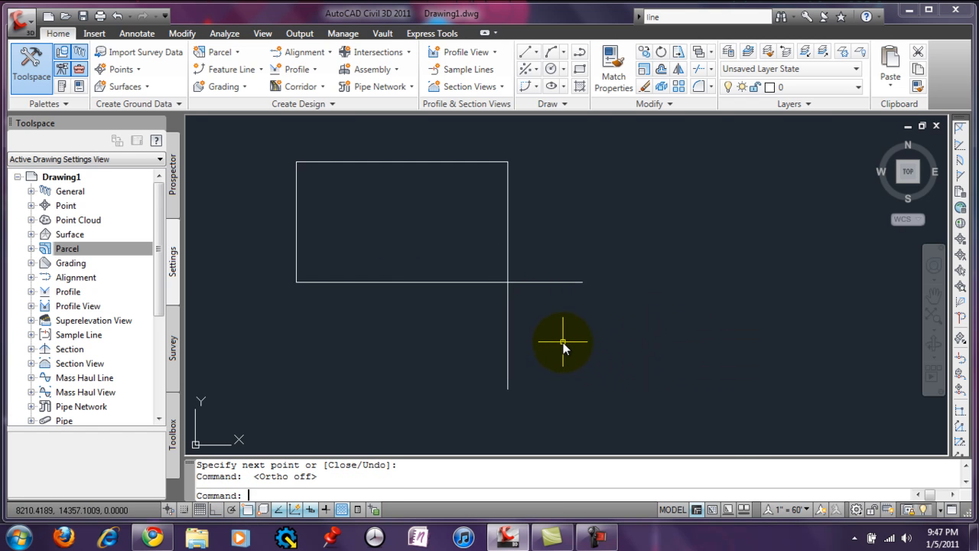
left_click(558, 272)
left_click(462, 314)
key("Delete")
left_click(352, 137)
left_click(263, 199)
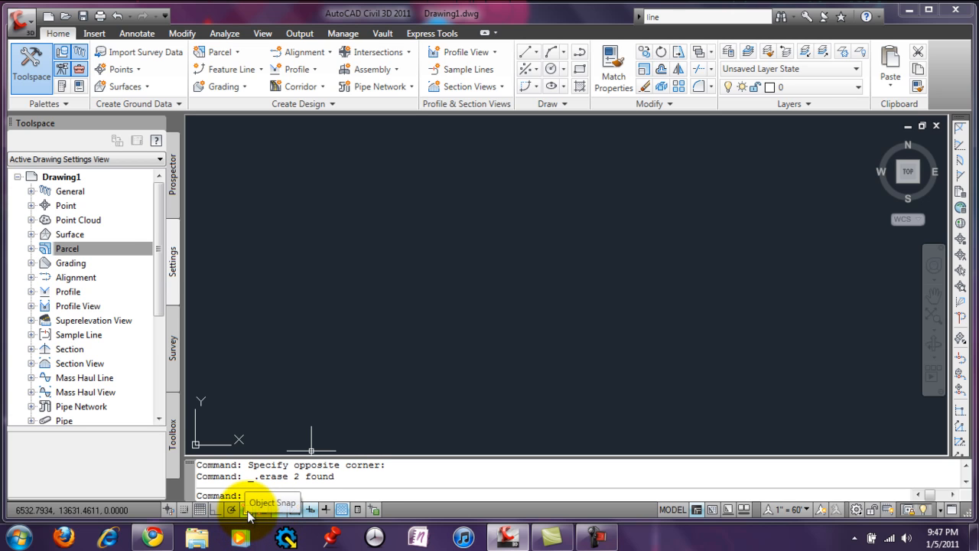
Draw a triangle of three line segments, closing it by snapping the last point to the first line's starting endpoint.
left_click(524, 52)
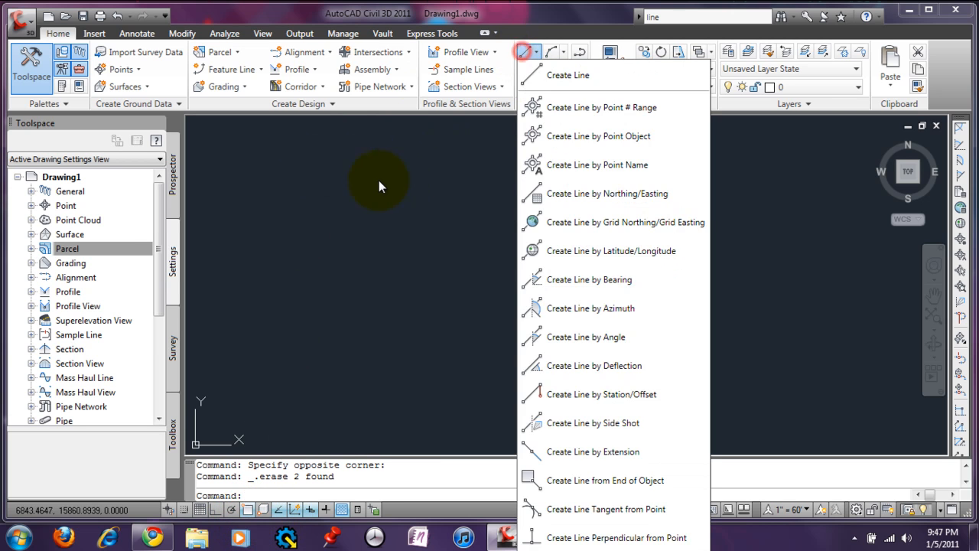
left_click(558, 90)
left_click(385, 181)
left_click(635, 411)
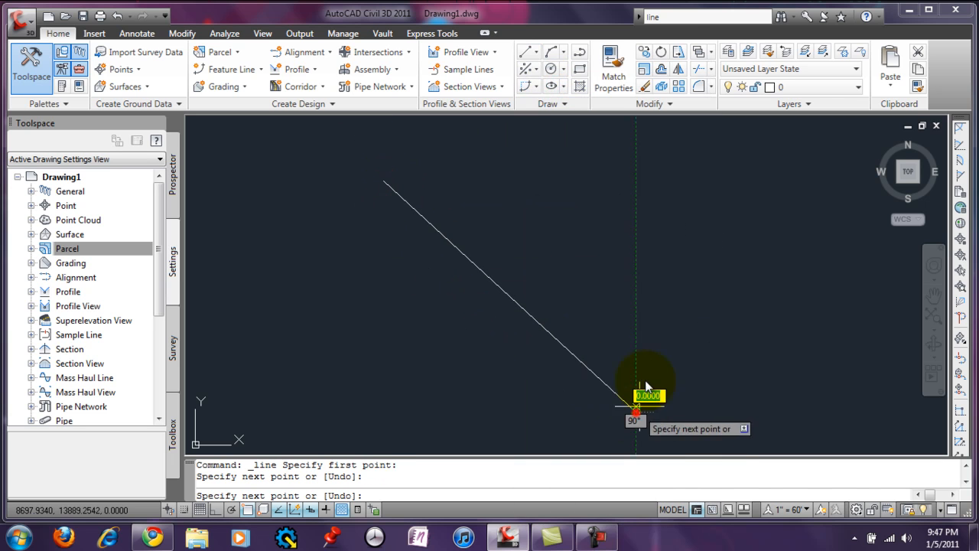
left_click(689, 248)
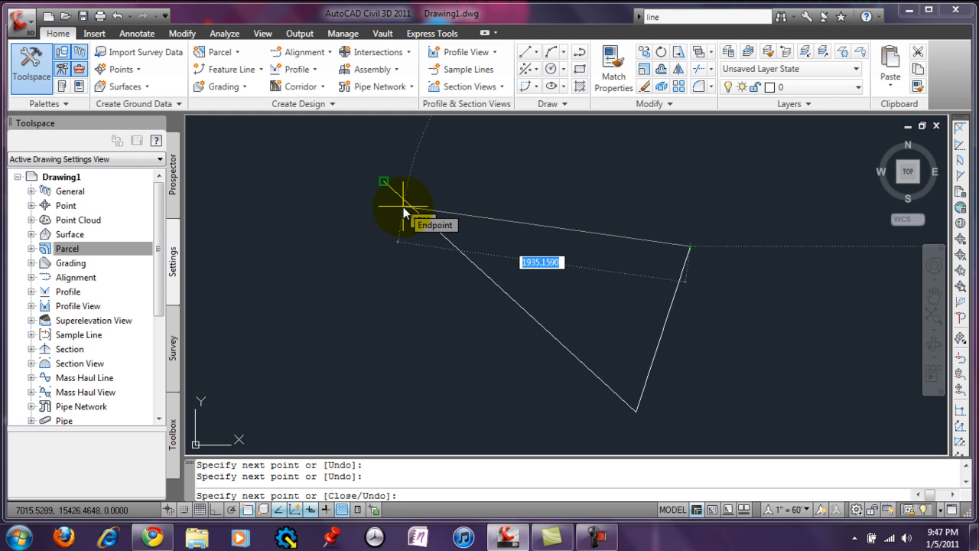
left_click(390, 187)
right_click(490, 247)
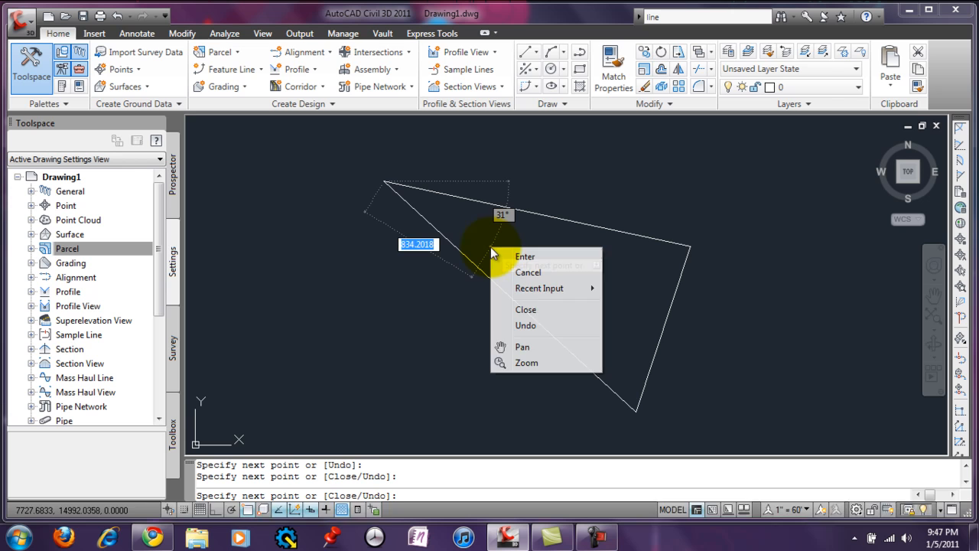
left_click(536, 258)
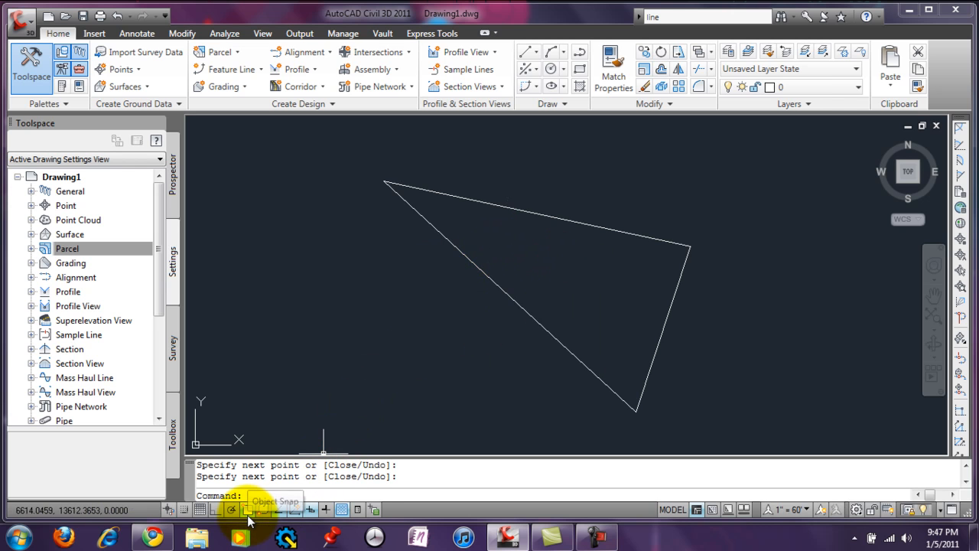
Enable the Midpoint object snap and draw a line from below the triangle to the midpoint of its longest side.
right_click(247, 510)
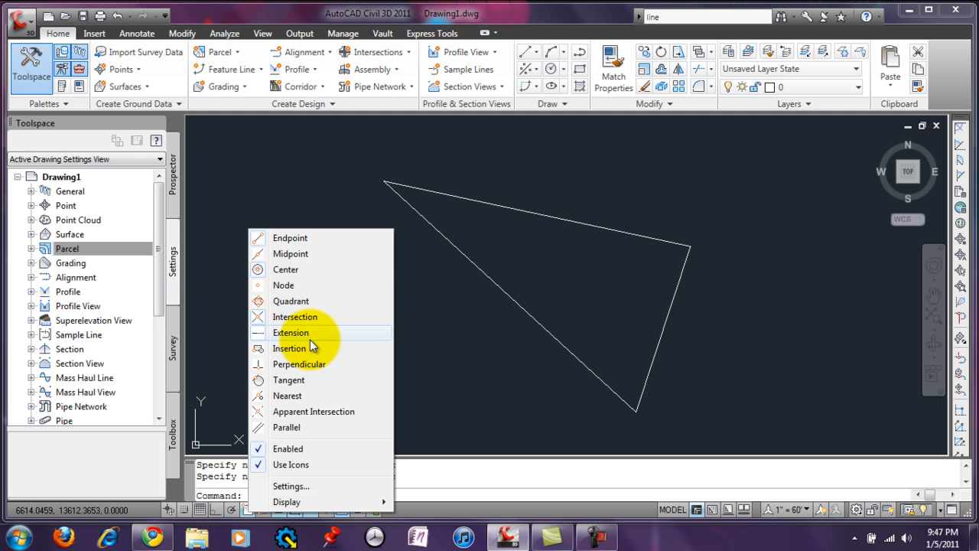
left_click(313, 254)
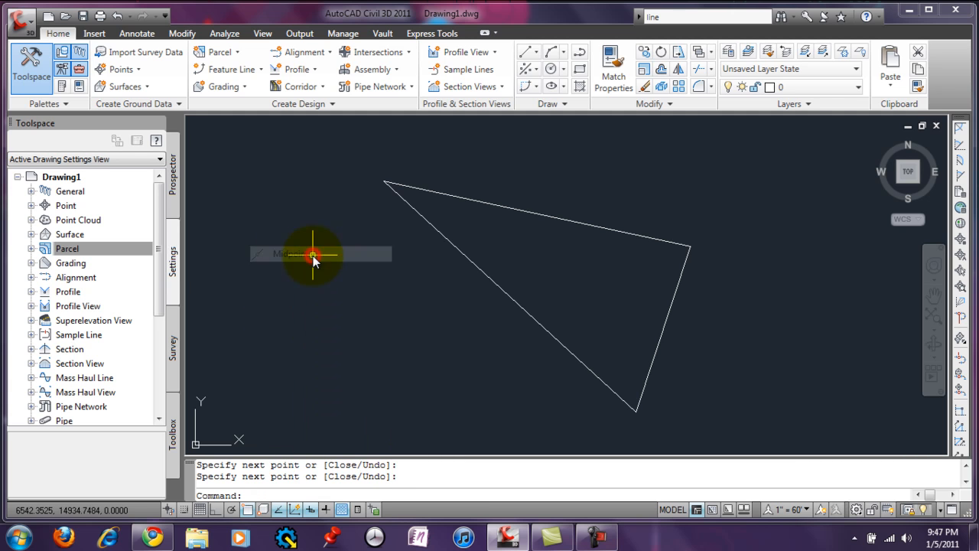
left_click(526, 52)
left_click(536, 73)
left_click(345, 401)
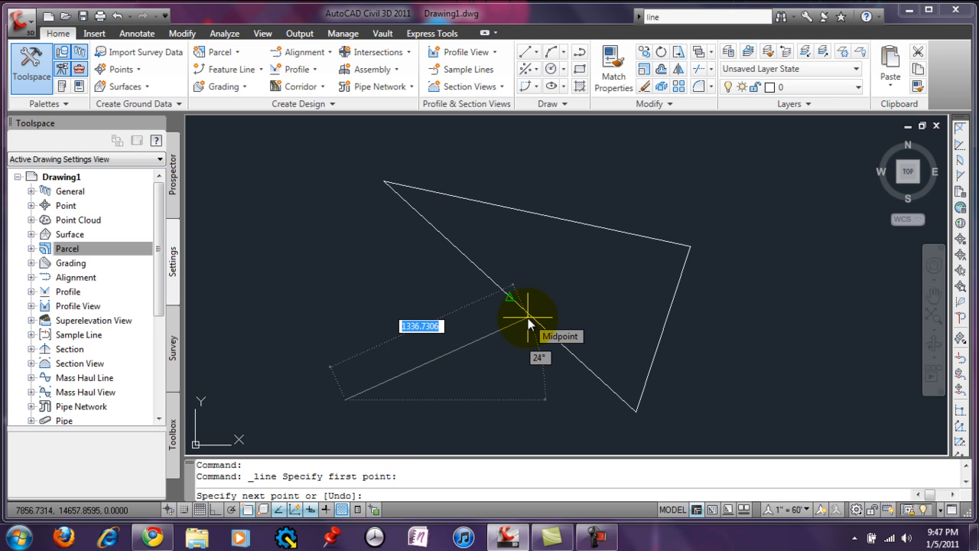
left_click(528, 323)
right_click(504, 372)
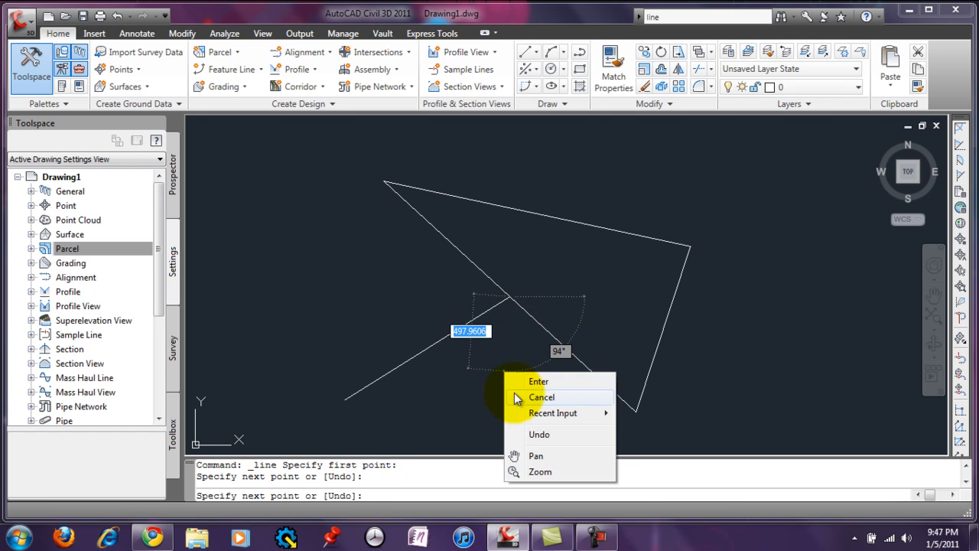
left_click(536, 378)
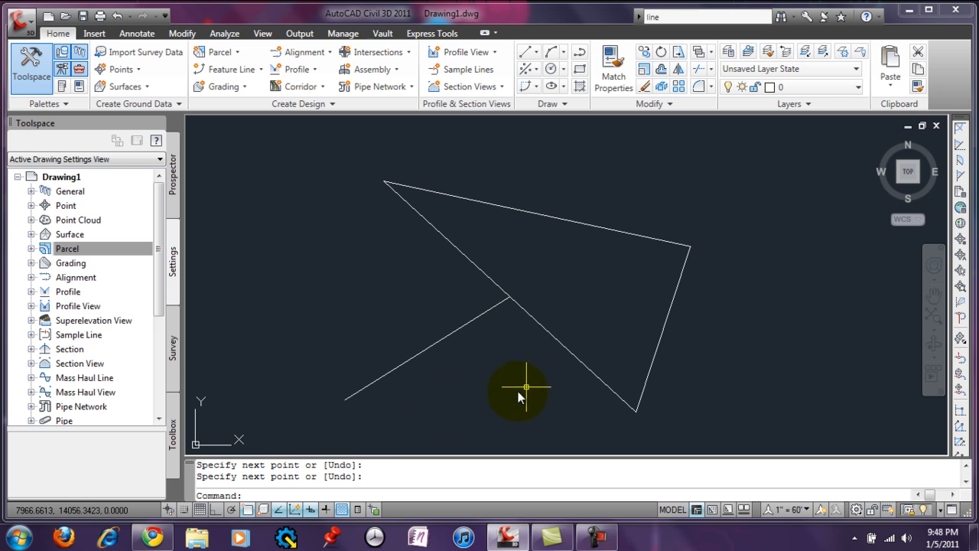
Review the object snap options and erase the triangle together with the line attached to its midpoint.
right_click(249, 509)
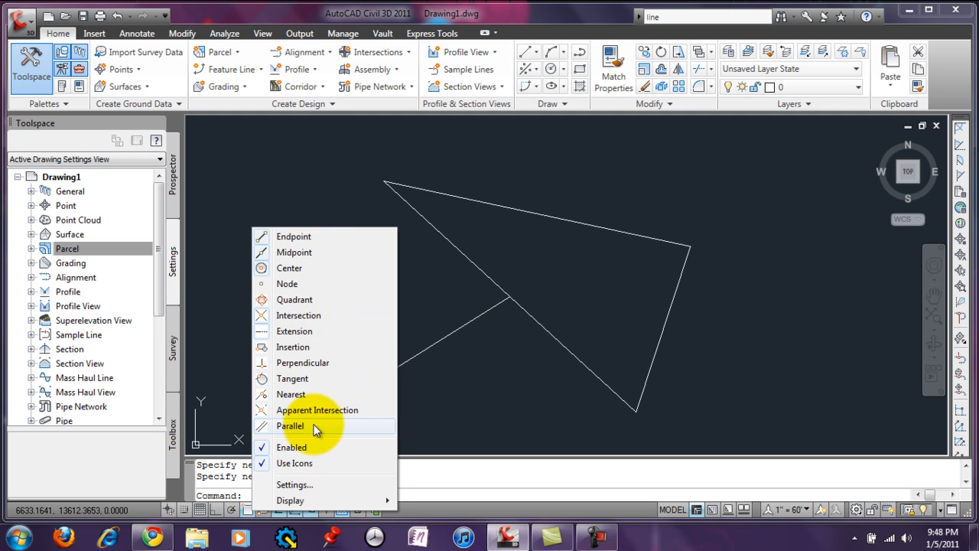
key("Escape")
left_click(711, 191)
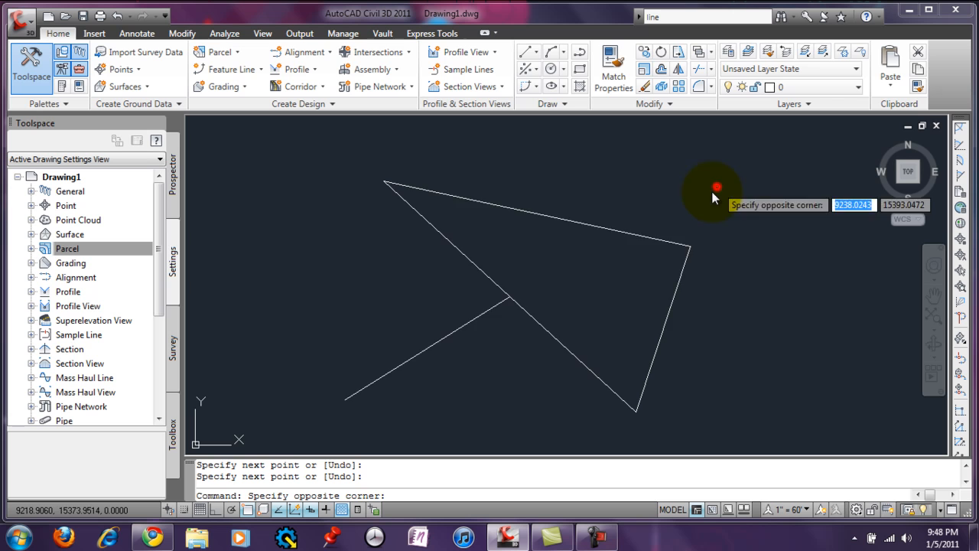
left_click(421, 340)
key("Delete")
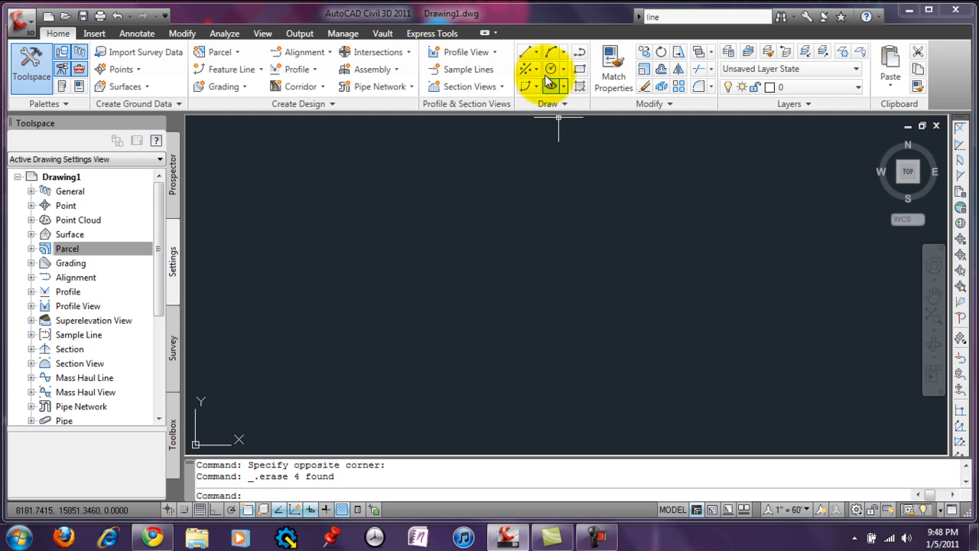
Turn Polar tracking on and draw a vertical line about 1,680 units straight down along the 270° tracking direction.
left_click(232, 509)
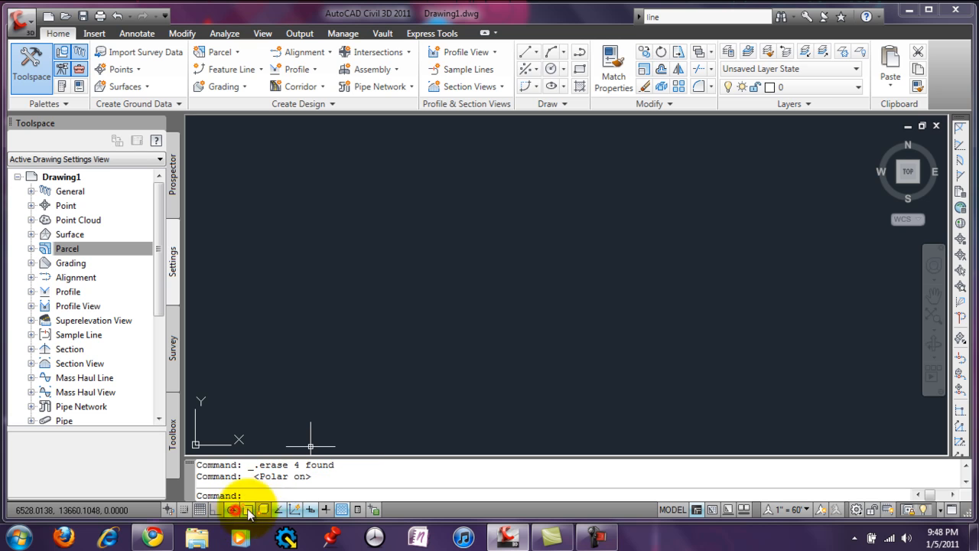
left_click(536, 51)
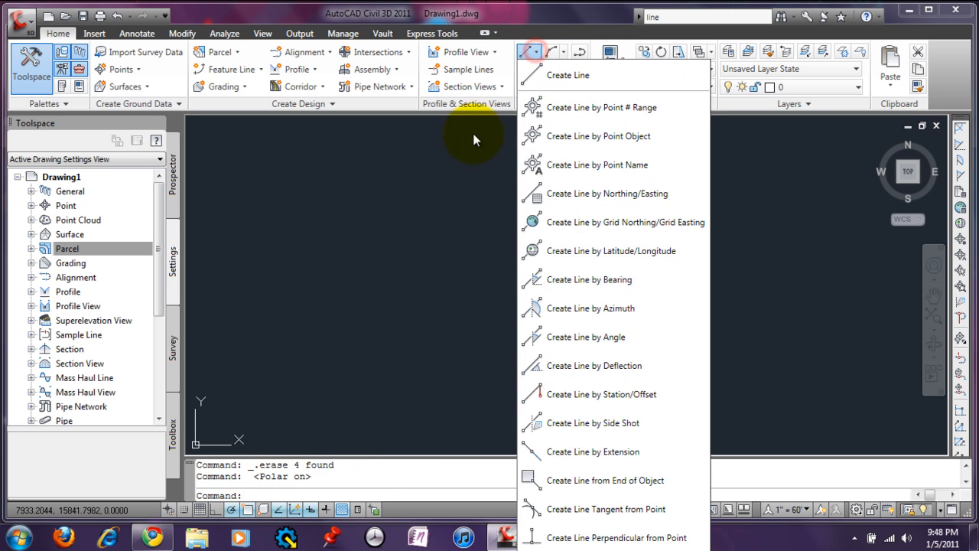
left_click(539, 66)
left_click(394, 162)
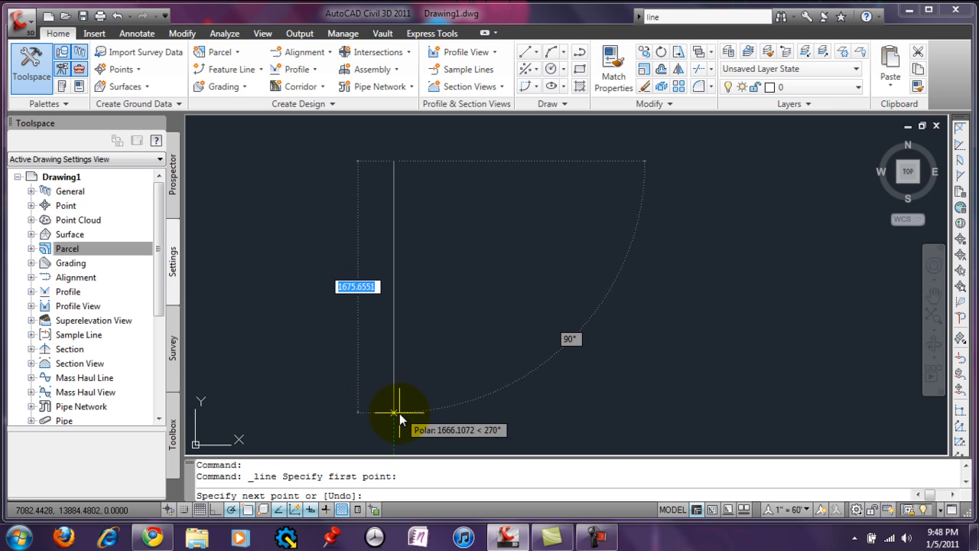
left_click(395, 416)
key("Escape")
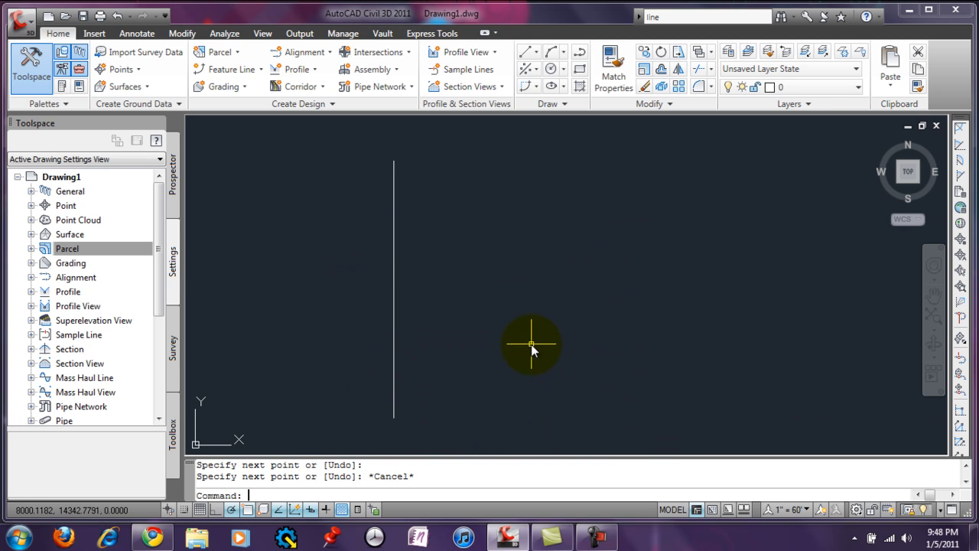
Turn Polar tracking off and draw three connected lines with Dynamic Input on, snapping the last endpoint to the first line's midpoint.
left_click(231, 511)
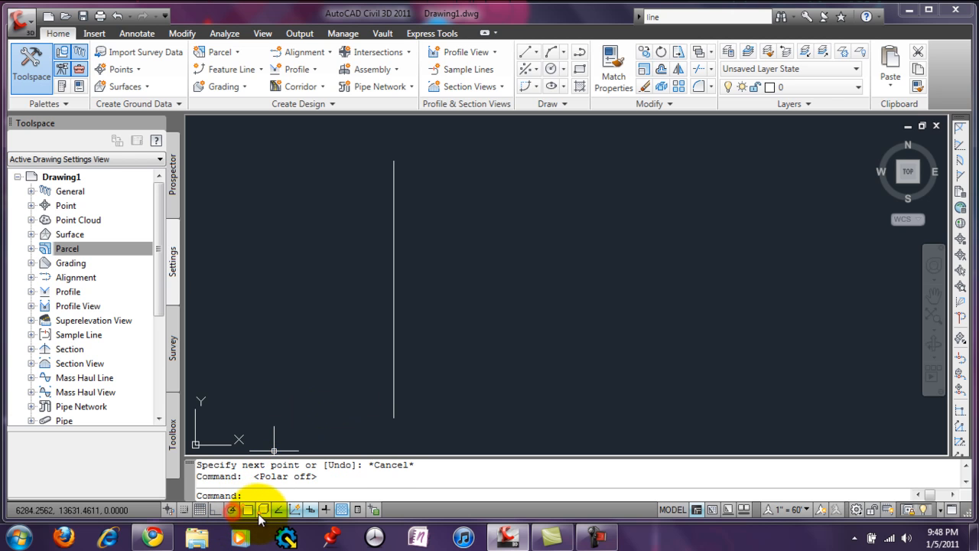
left_click(312, 510)
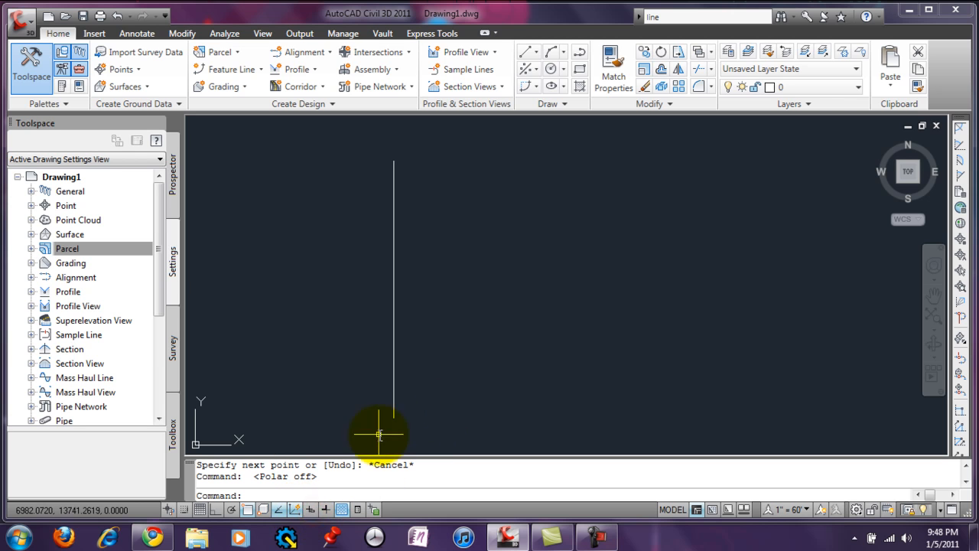
left_click(539, 57)
left_click(536, 67)
left_click(453, 174)
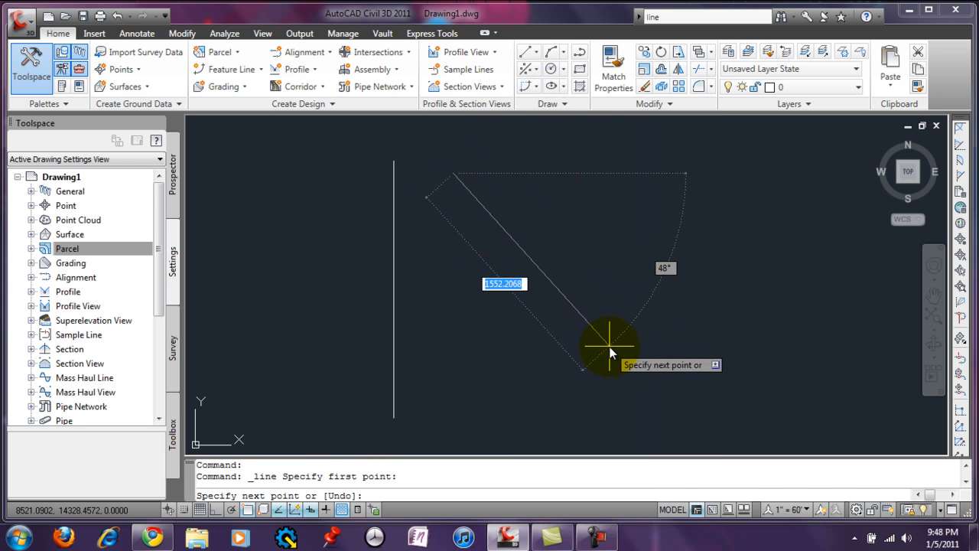
left_click(690, 356)
left_click(635, 382)
left_click(568, 262)
right_click(567, 262)
left_click(616, 293)
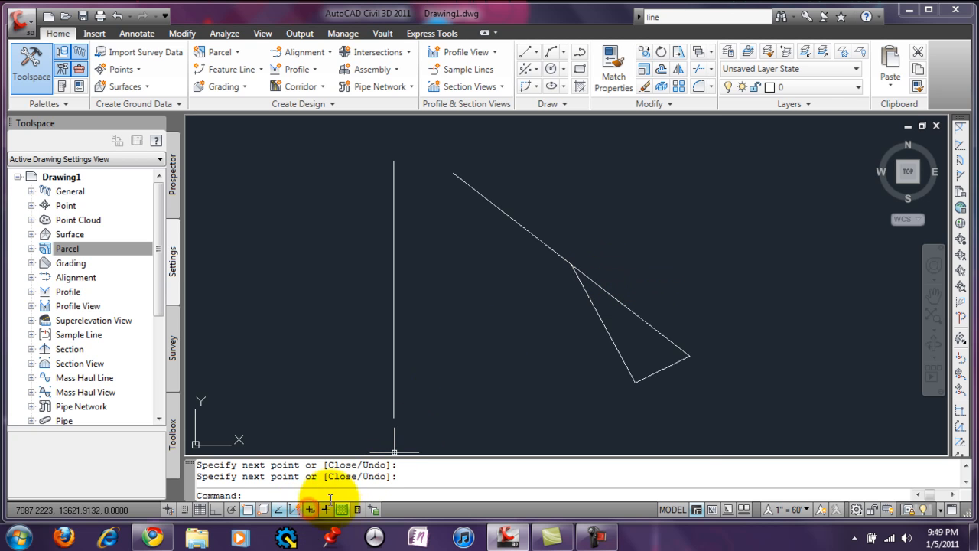
With Dynamic Input off, draw a triangle over the existing lines, continuing from its apex through its lower side's midpoint to a point outside.
left_click(535, 52)
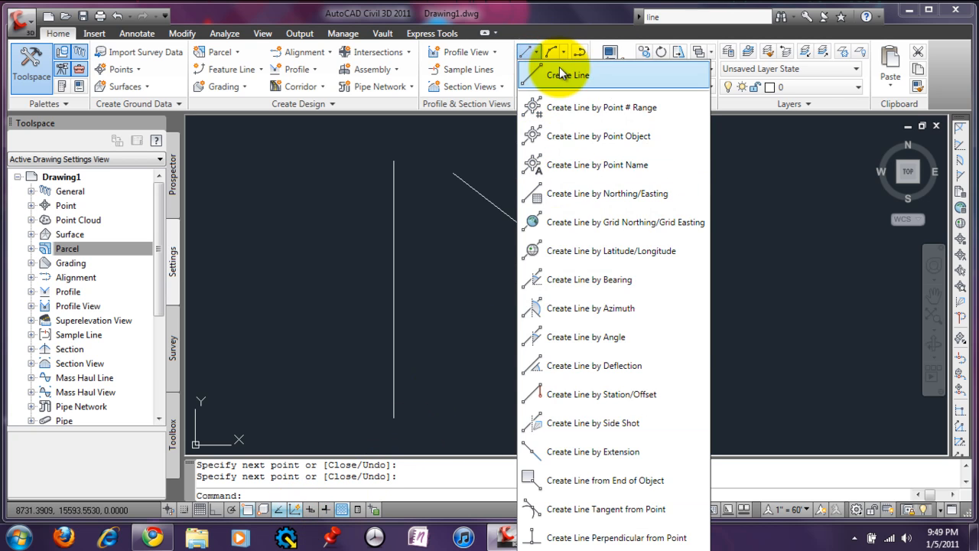
left_click(557, 62)
left_click(575, 148)
left_click(494, 315)
left_click(727, 280)
left_click(576, 164)
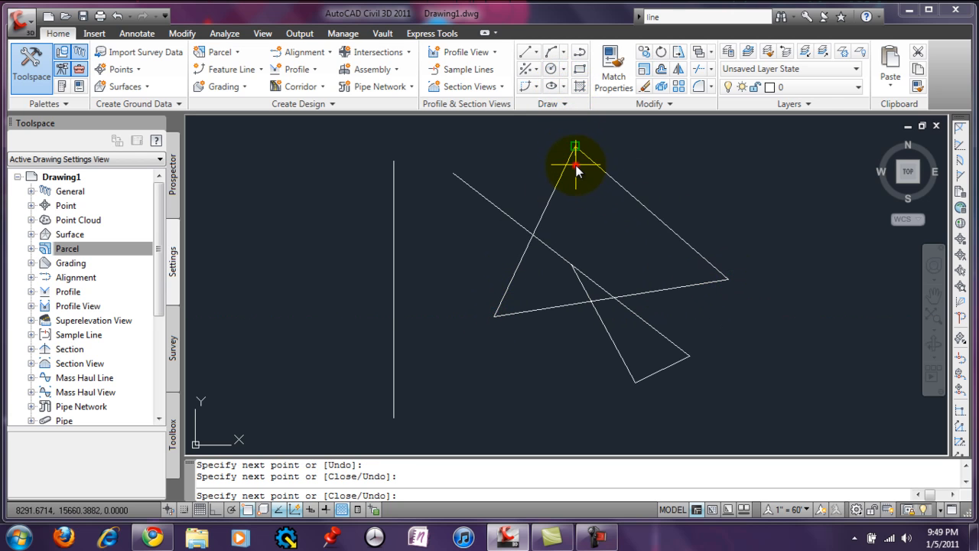
left_click(638, 296)
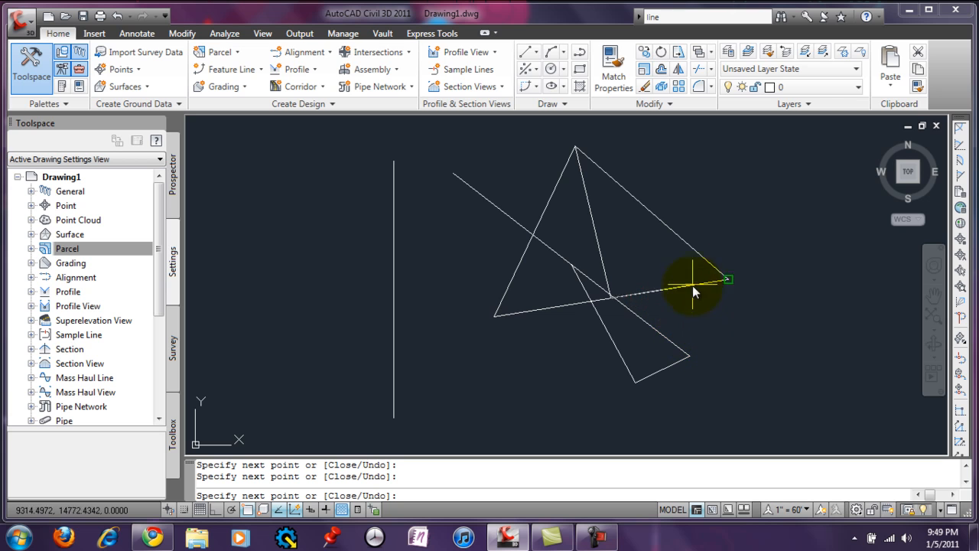
right_click(782, 367)
left_click(831, 375)
Erase all the lines in the drawing, including the short segment missed by the first selection.
left_click(726, 203)
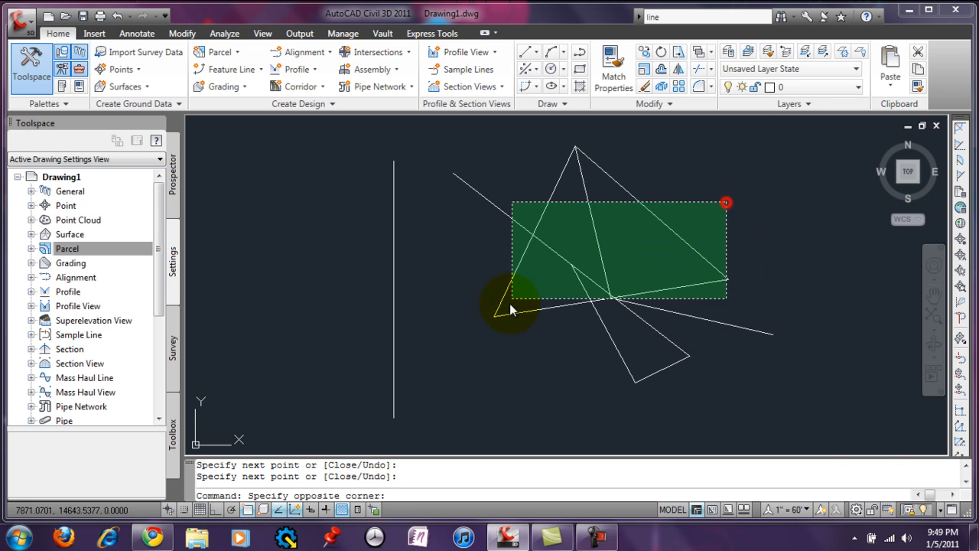
left_click(489, 341)
left_click(446, 245)
left_click(388, 293)
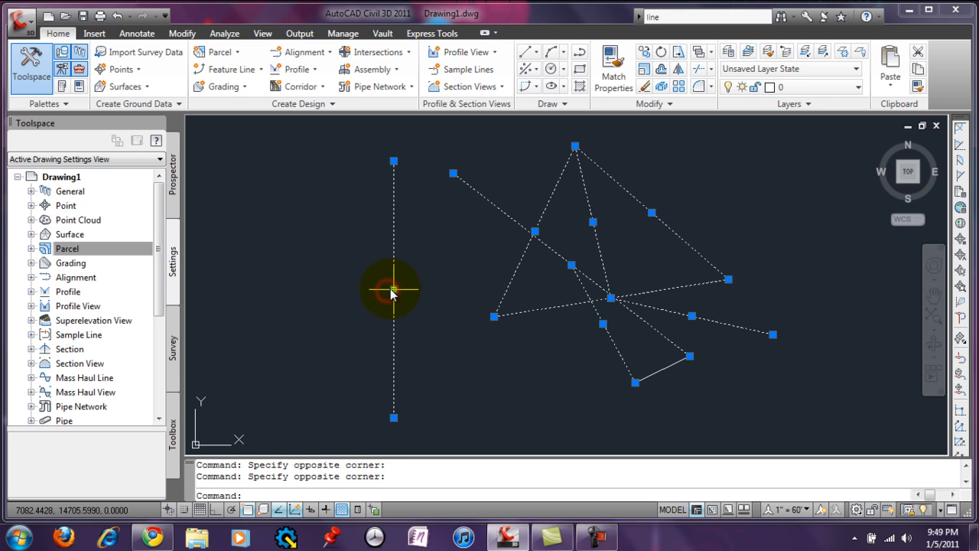
key("Delete")
left_click(664, 314)
left_click(618, 425)
key("Delete")
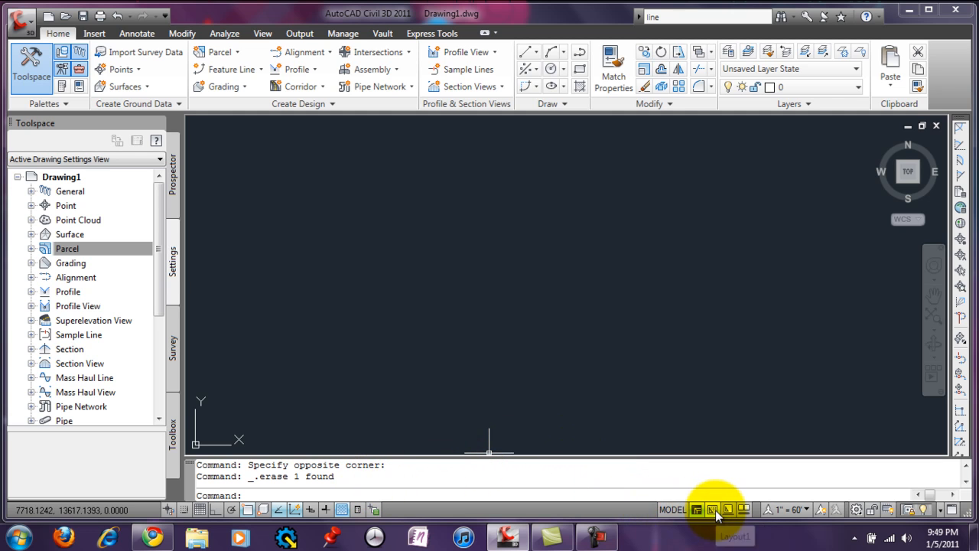
View the list of annotation scales and dismiss it without choosing a different scale.
left_click(805, 510)
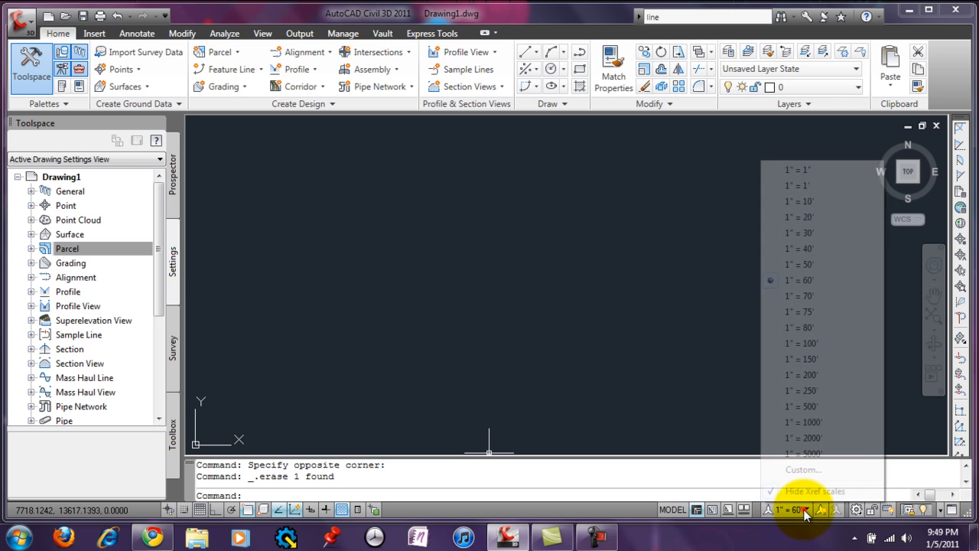
left_click(693, 416)
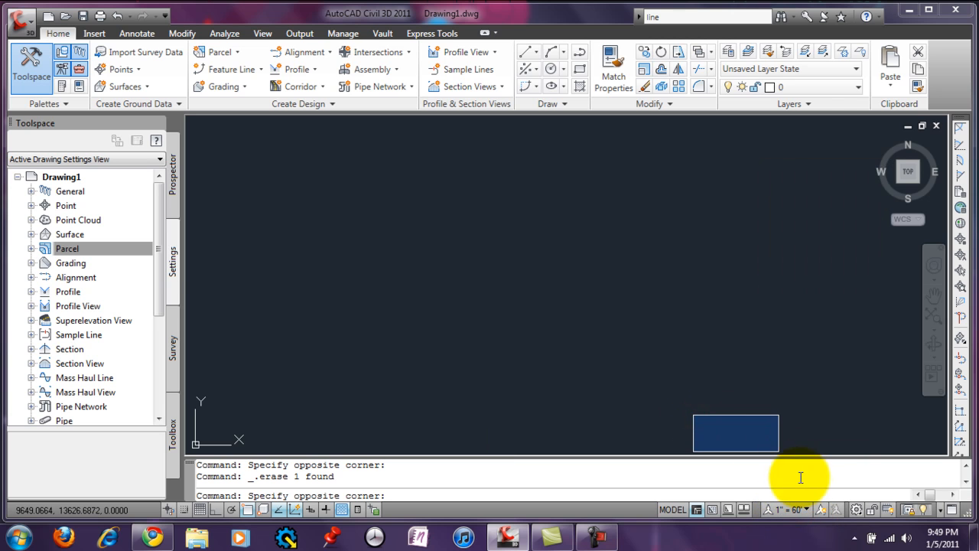
key("Escape")
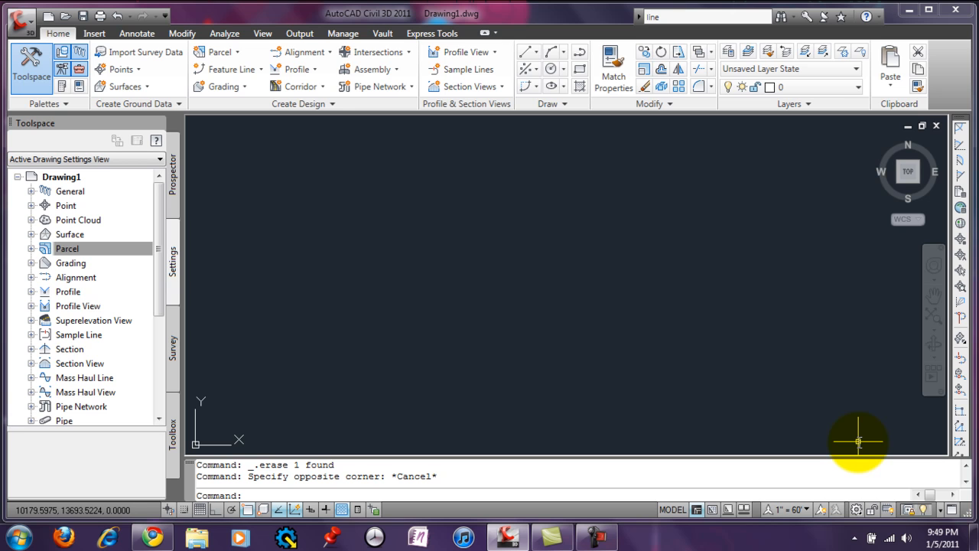